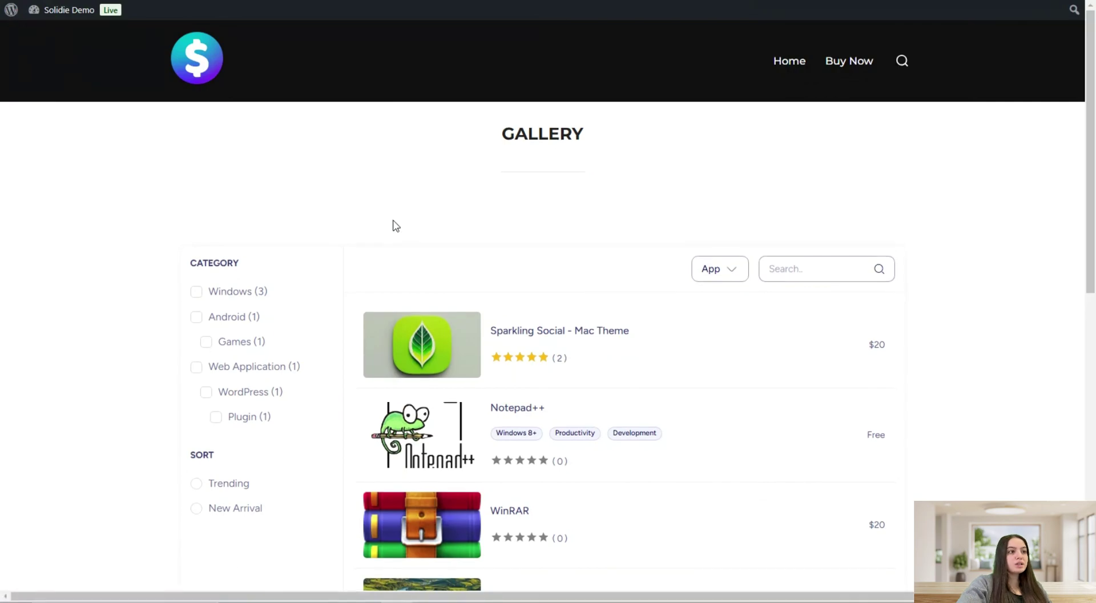
Scroll through the Solidie Demo gallery of apps like Sparkling Social, Notepad++ and WinRAR.
scroll(393, 225, "down", 1)
scroll(393, 225, "down", 3)
scroll(396, 235, "up", 4)
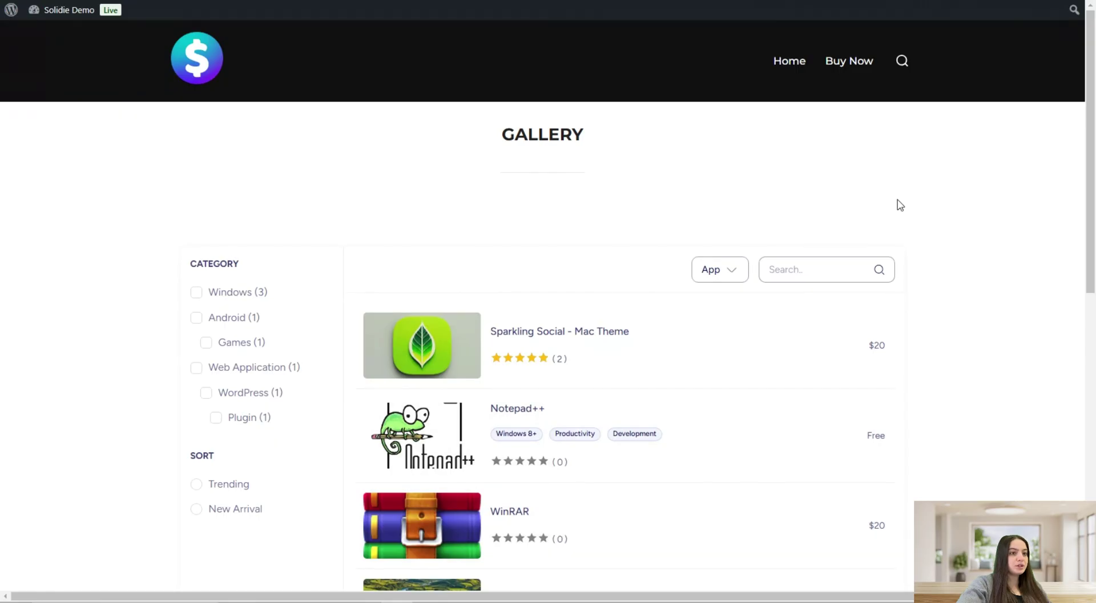
scroll(926, 338, "down", 1)
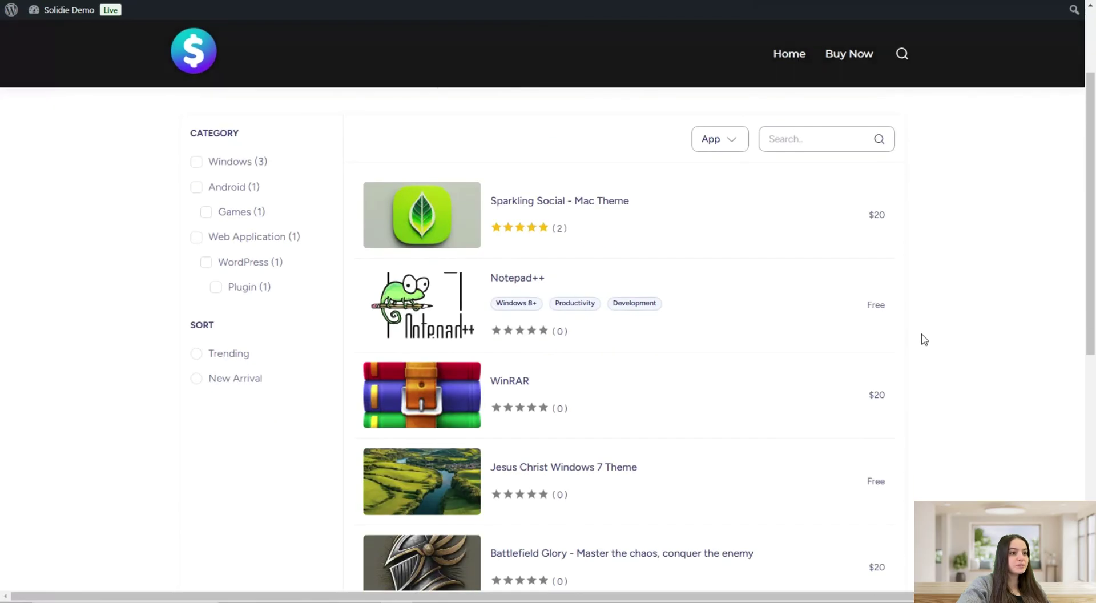
scroll(903, 342, "up", 1)
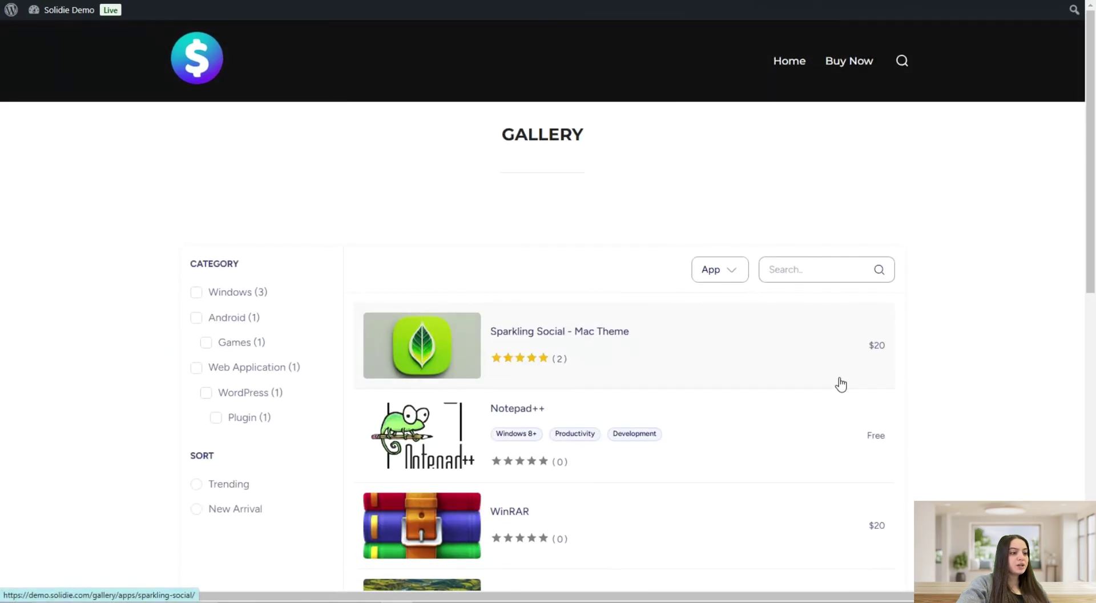
Browse the content type list and close it with App still selected.
left_click(710, 268)
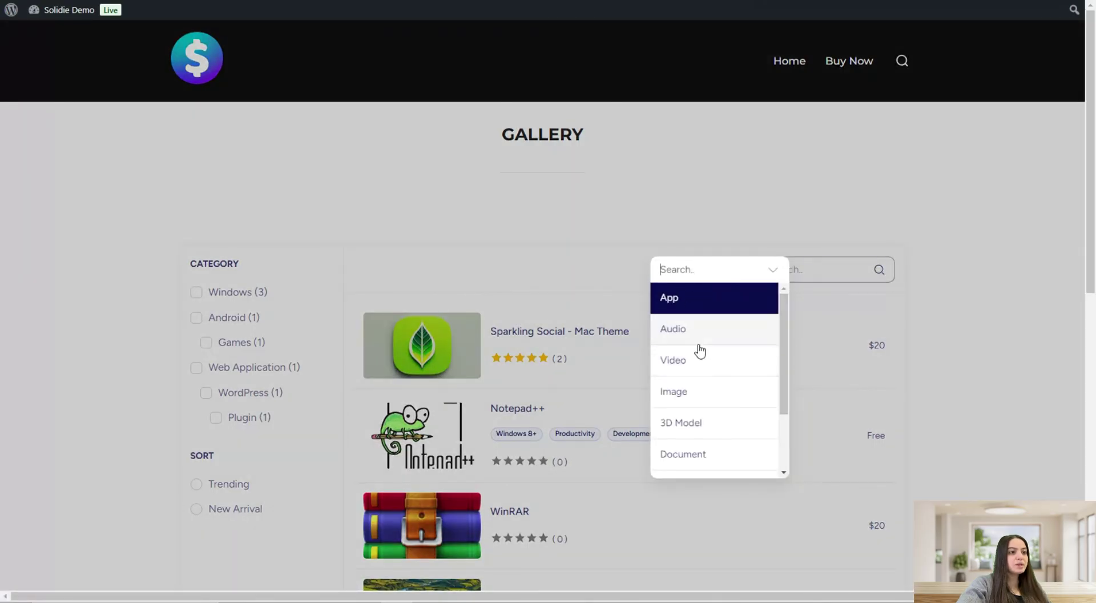
scroll(723, 360, "down", 2)
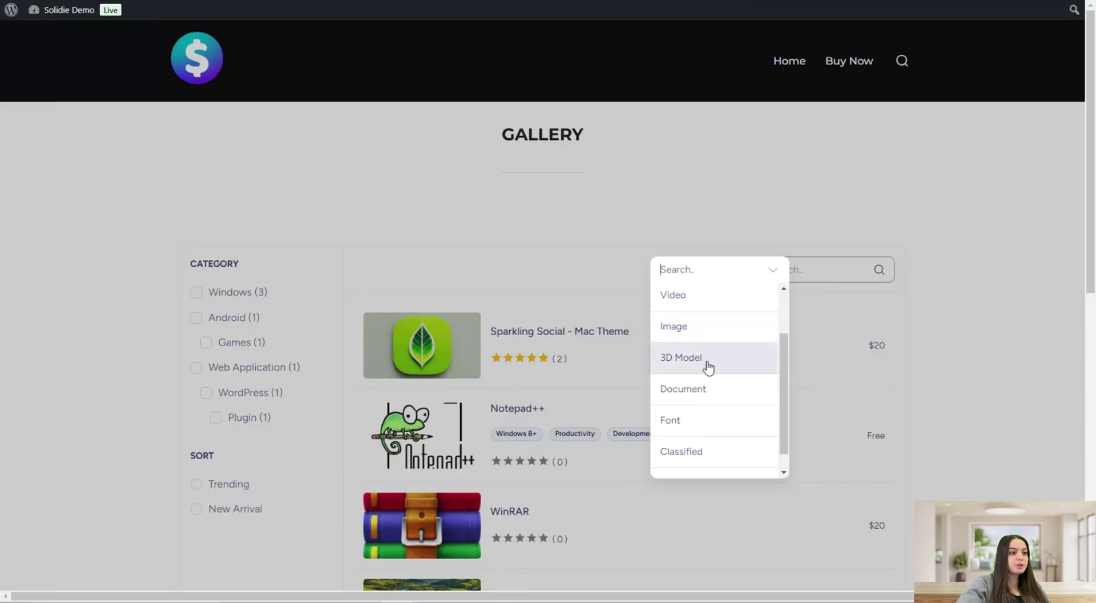
scroll(696, 388, "down", 1)
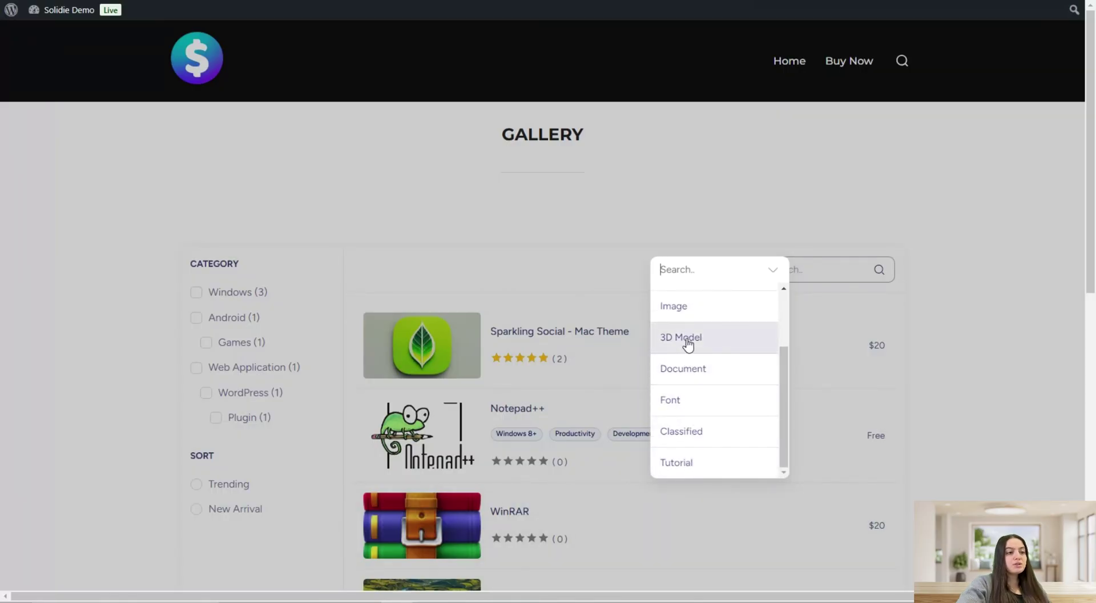
scroll(712, 474, "up", 3)
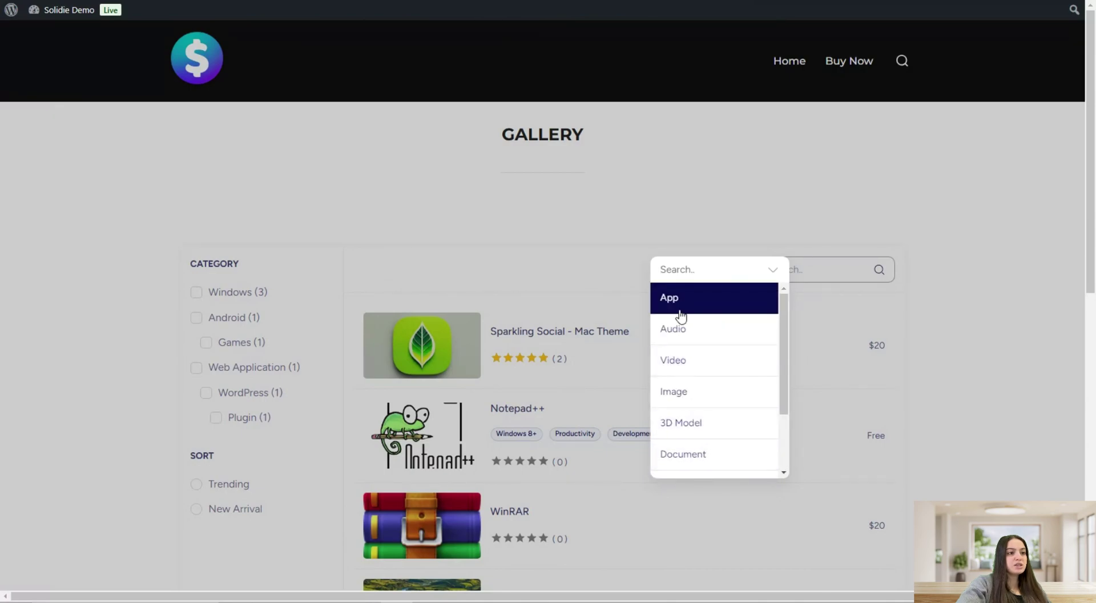
scroll(684, 345, "down", 4)
left_click(975, 217)
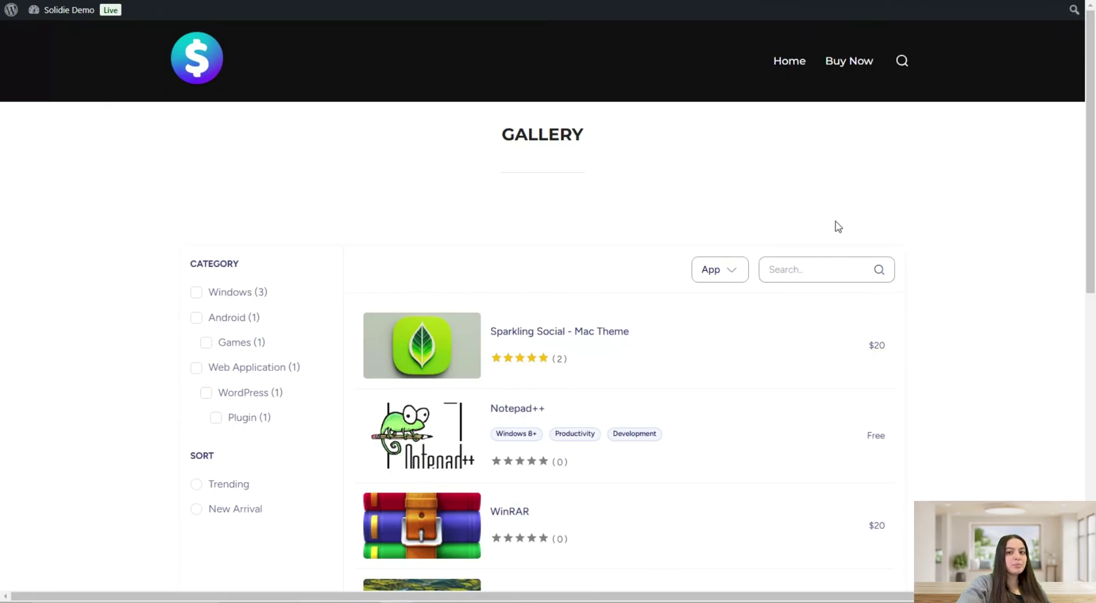
scroll(196, 429, "down", 1)
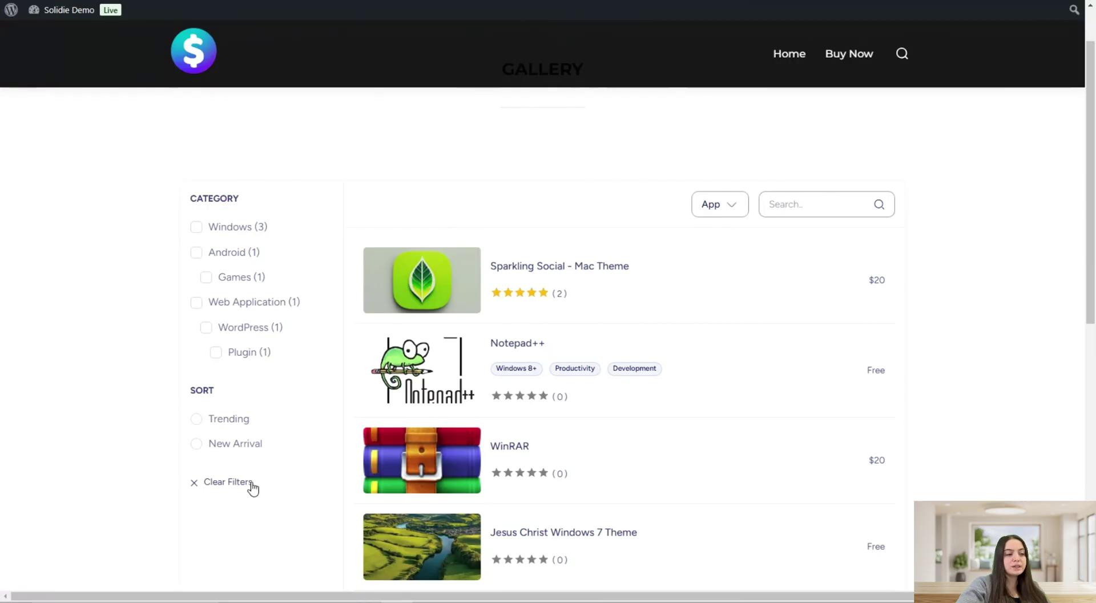
scroll(416, 200, "up", 2)
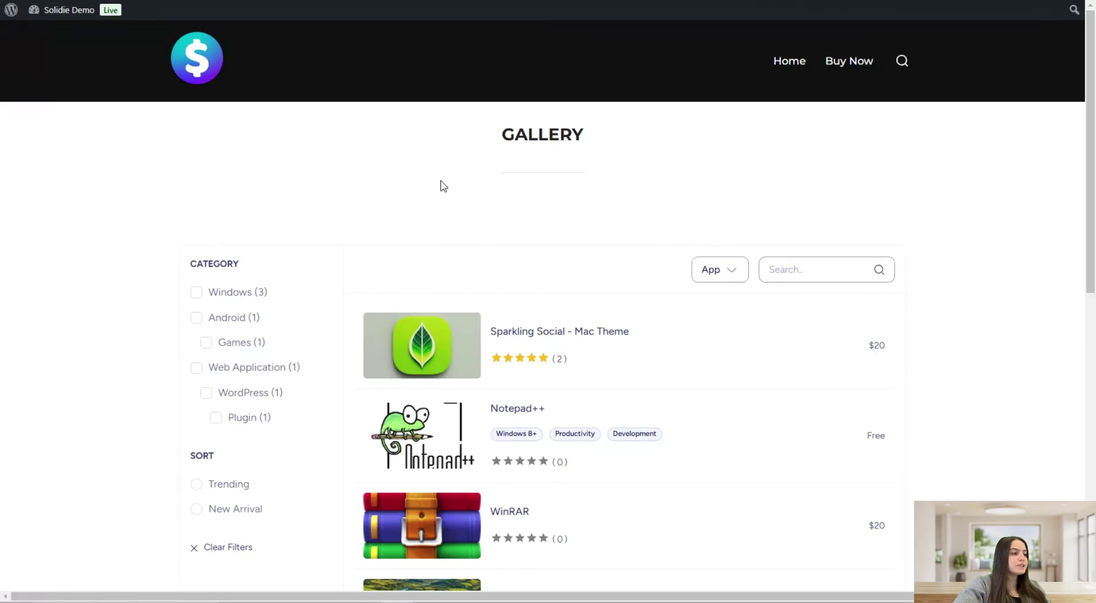
Filter the gallery to the Games category and view the WinRAR product page.
left_click(247, 346)
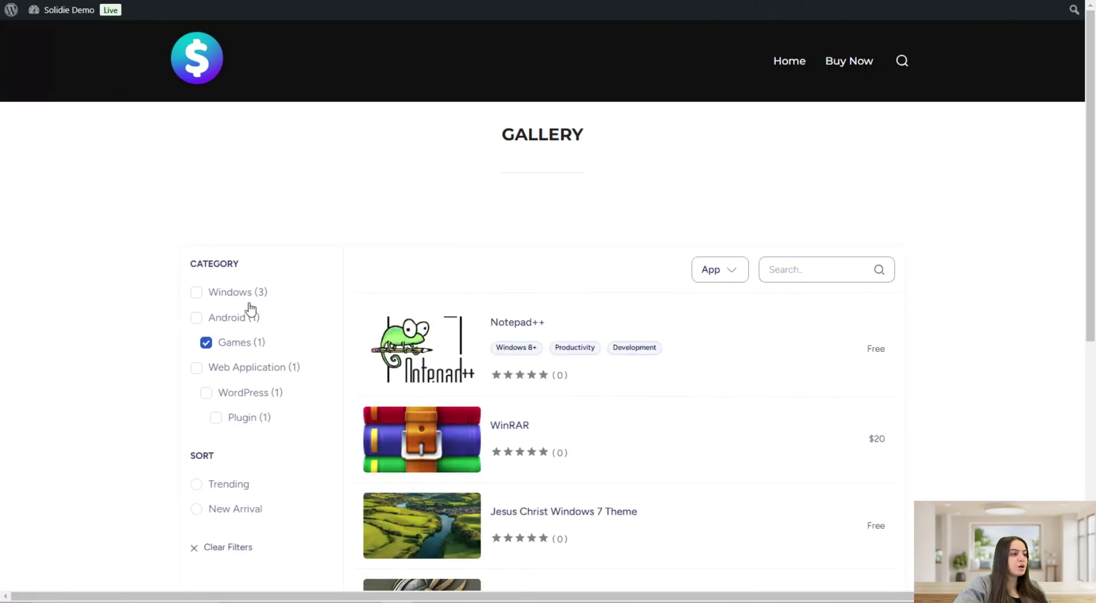
scroll(325, 298, "down", 1)
scroll(326, 298, "down", 2)
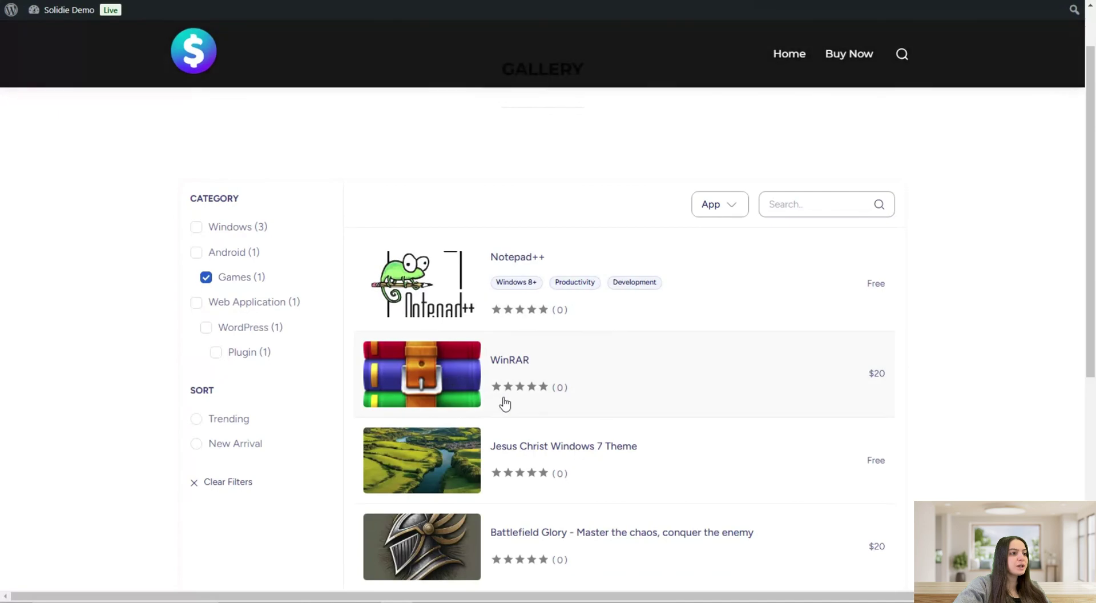
left_click(506, 357)
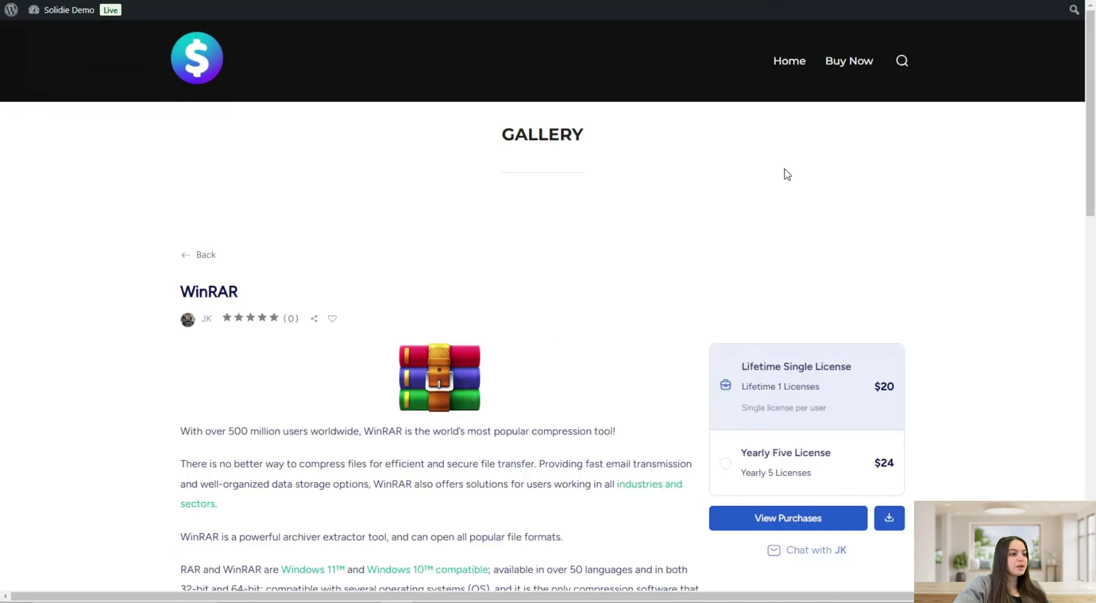
scroll(357, 210, "down", 5)
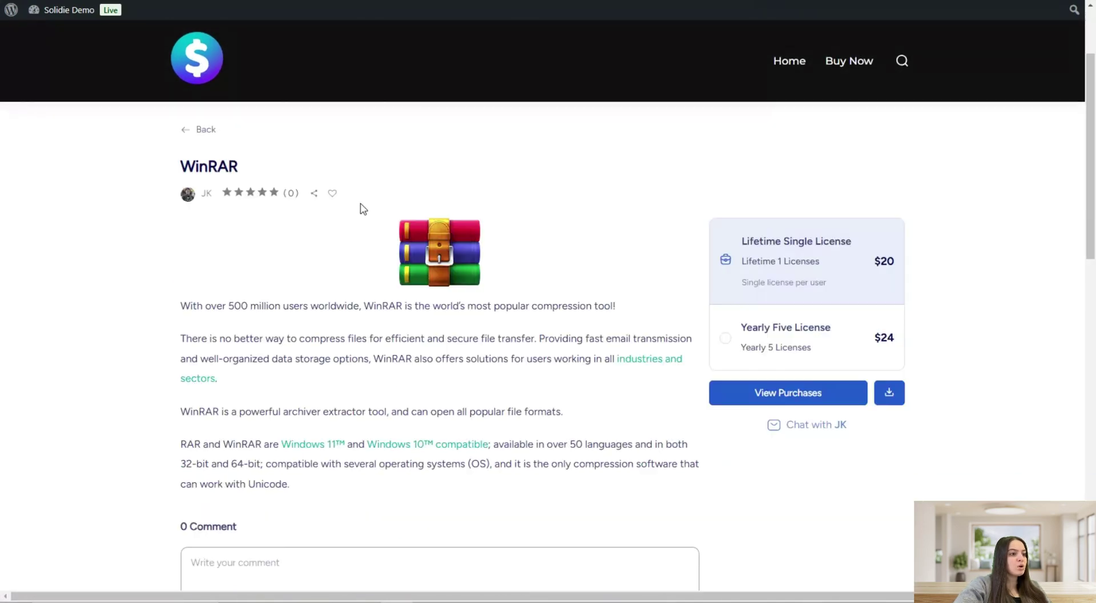
scroll(558, 311, "up", 2)
scroll(471, 403, "up", 3)
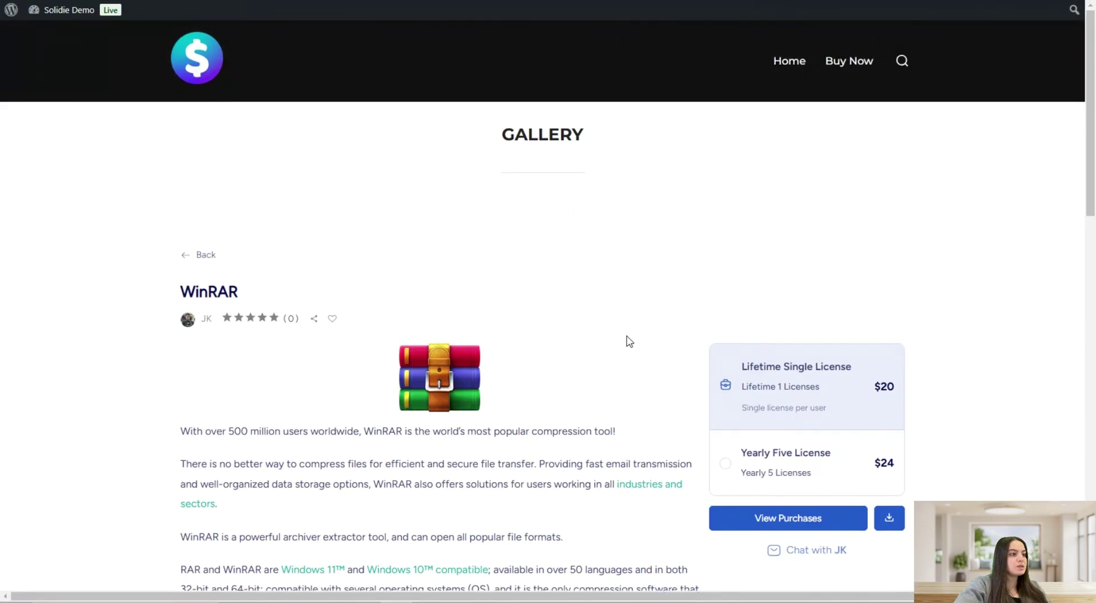
scroll(322, 397, "down", 1)
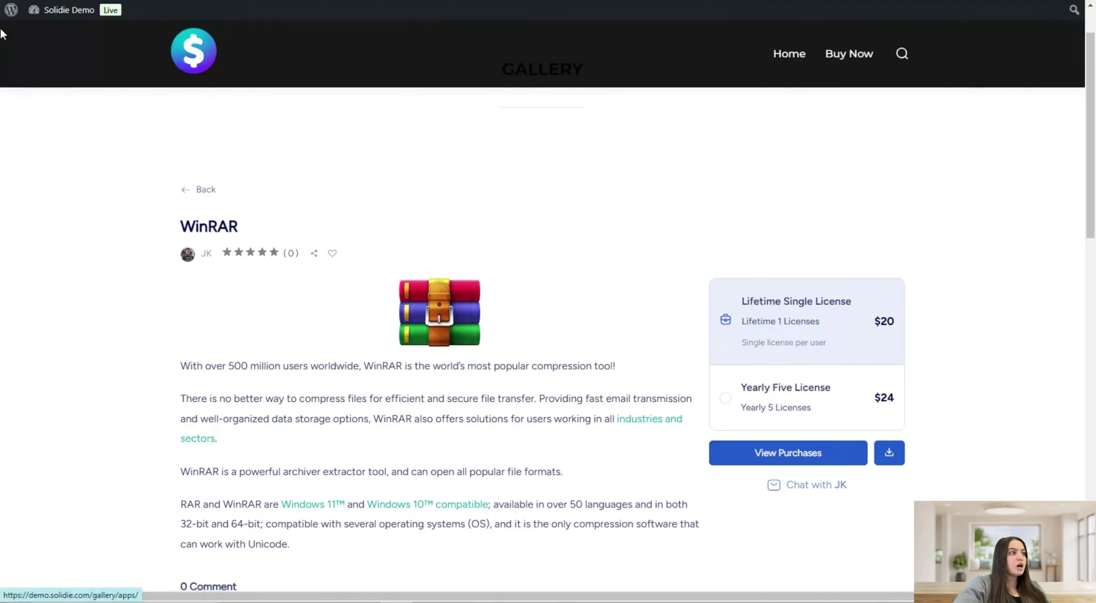
Return to the gallery and open the Notepad++ product page.
left_click(203, 189)
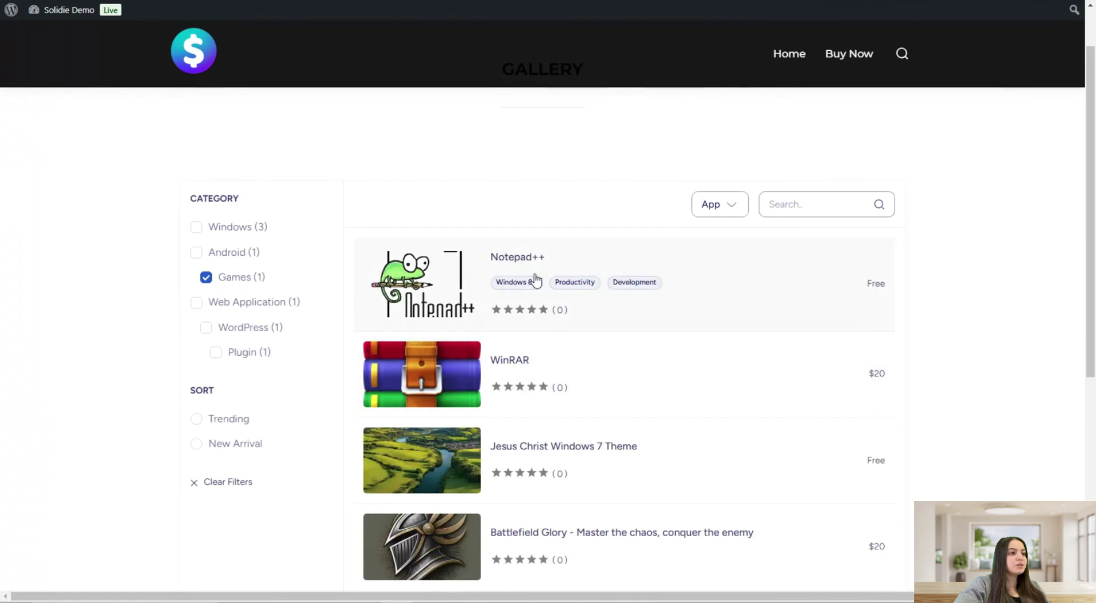
left_click(500, 260)
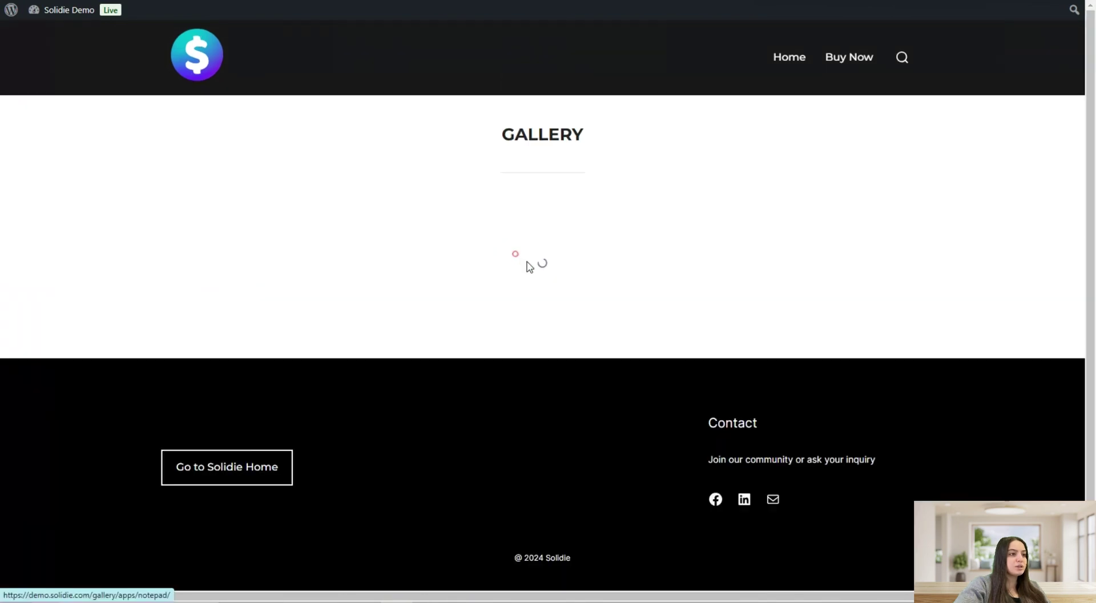
scroll(622, 314, "down", 5)
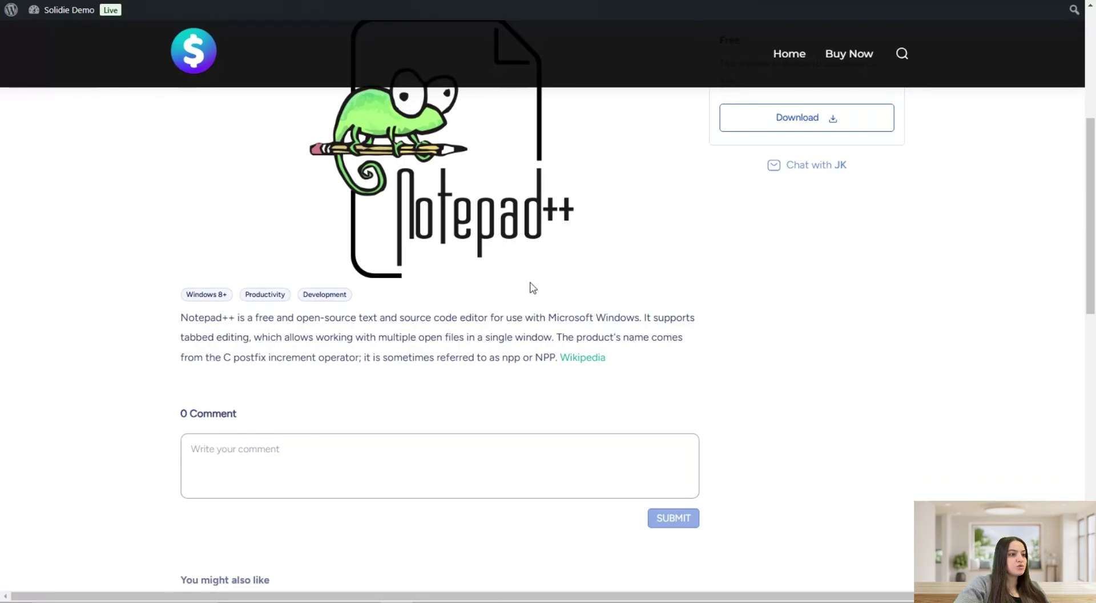
scroll(294, 348, "up", 1)
scroll(294, 353, "up", 5)
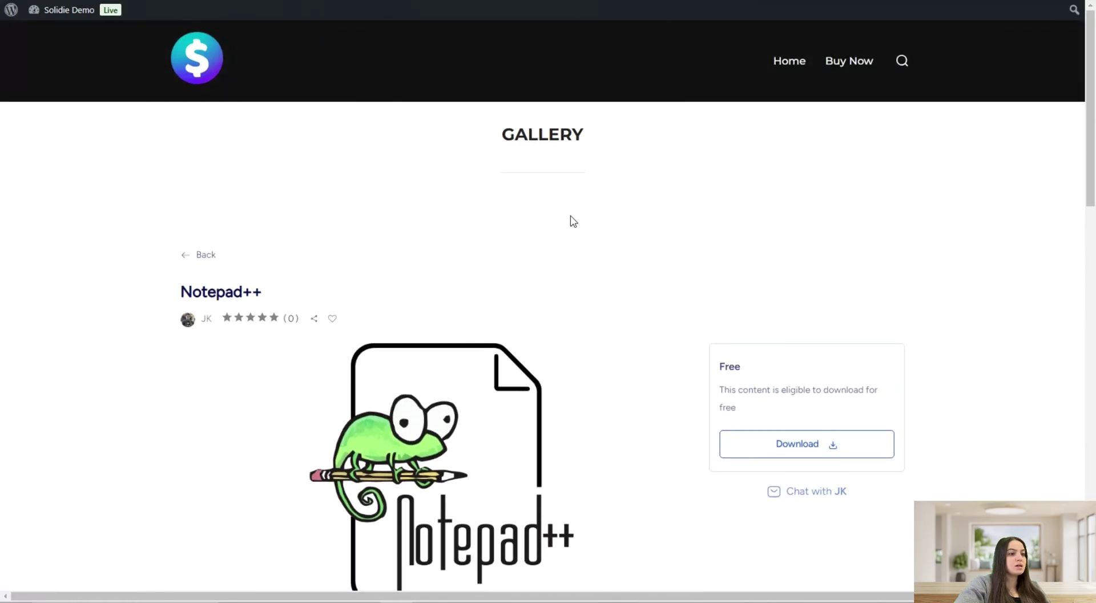
scroll(537, 286, "down", 2)
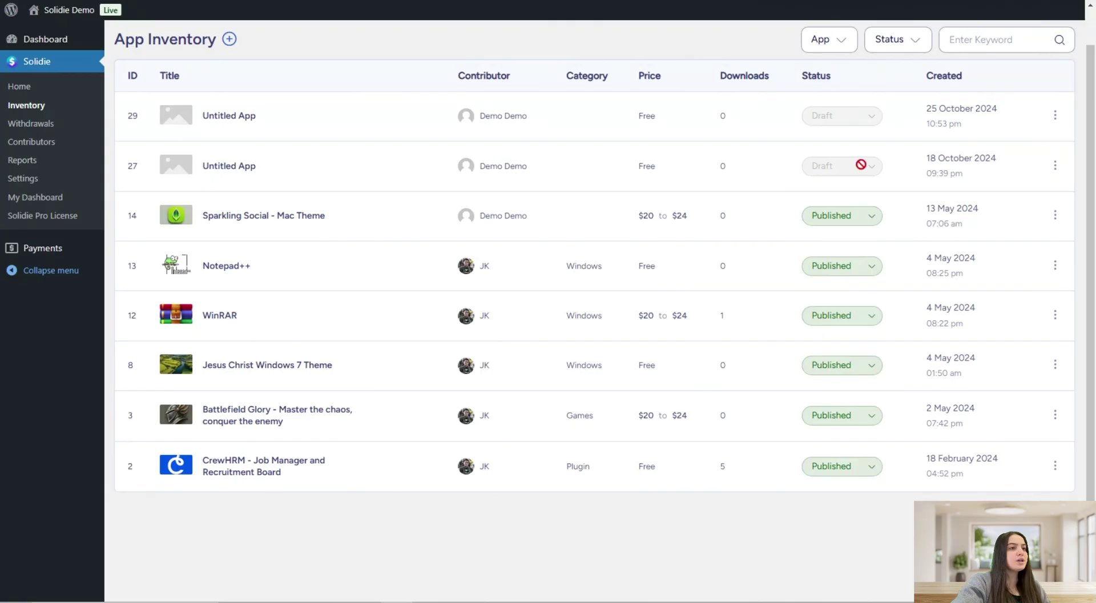
left_click(831, 46)
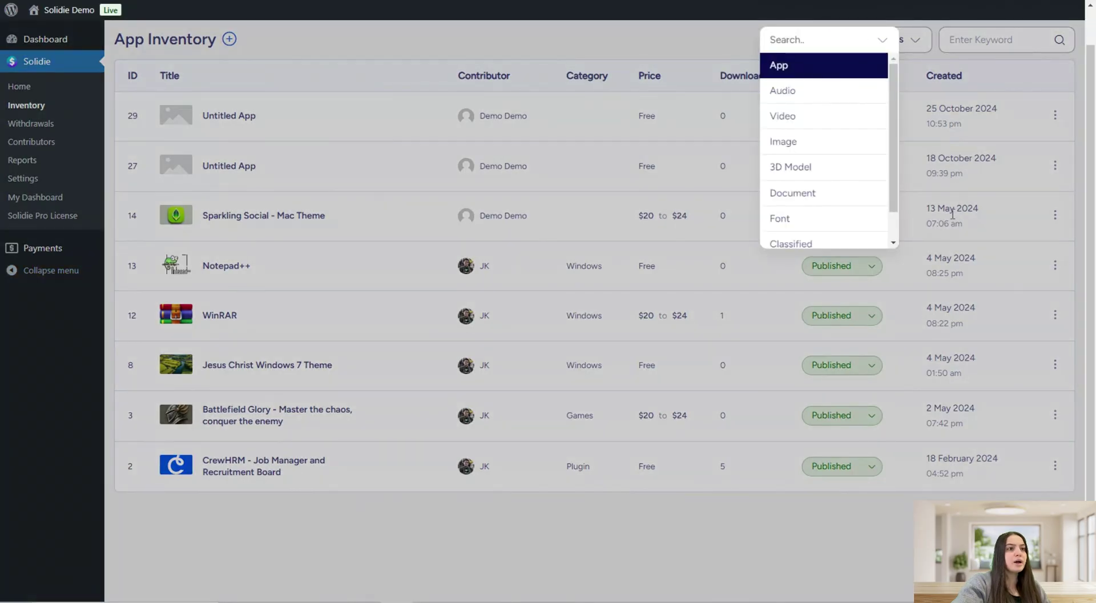
left_click(740, 33)
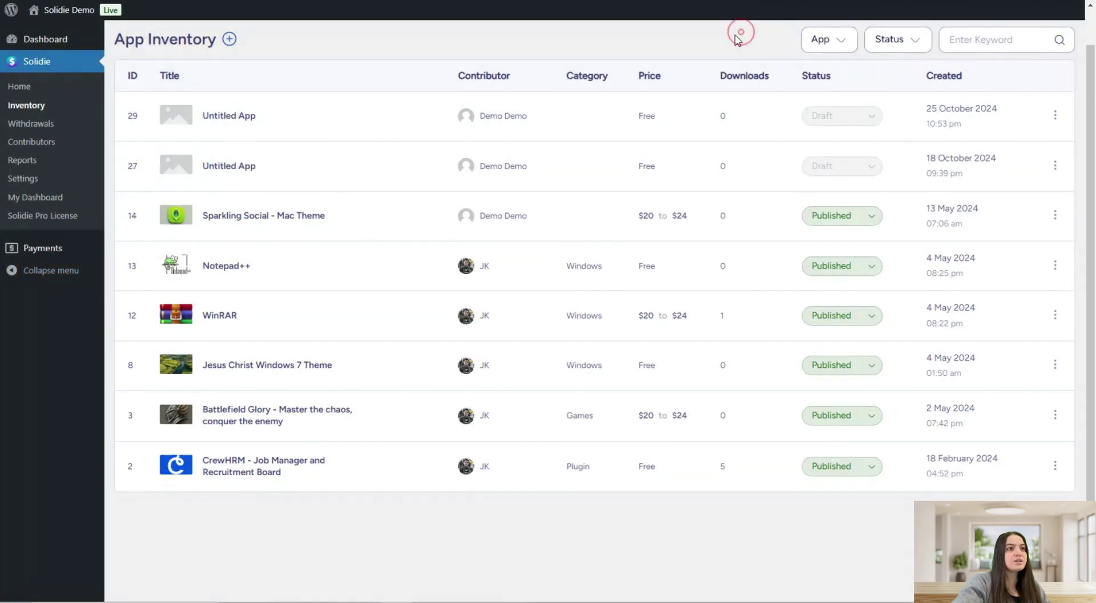
left_click(892, 46)
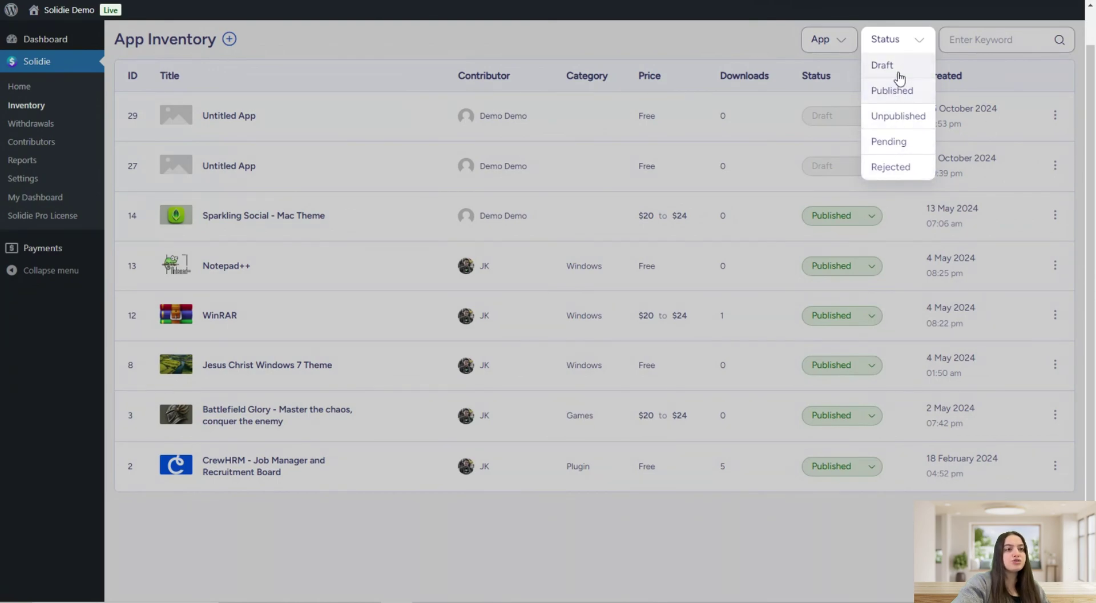
left_click(773, 28)
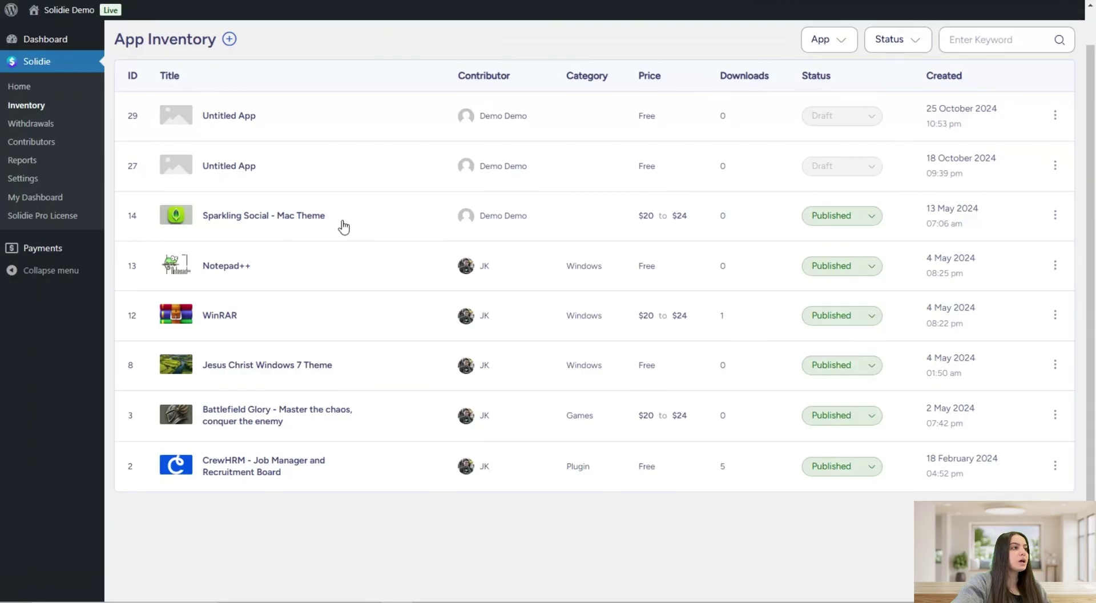
Create a new Untitled App listing and scroll through its editor form.
left_click(229, 39)
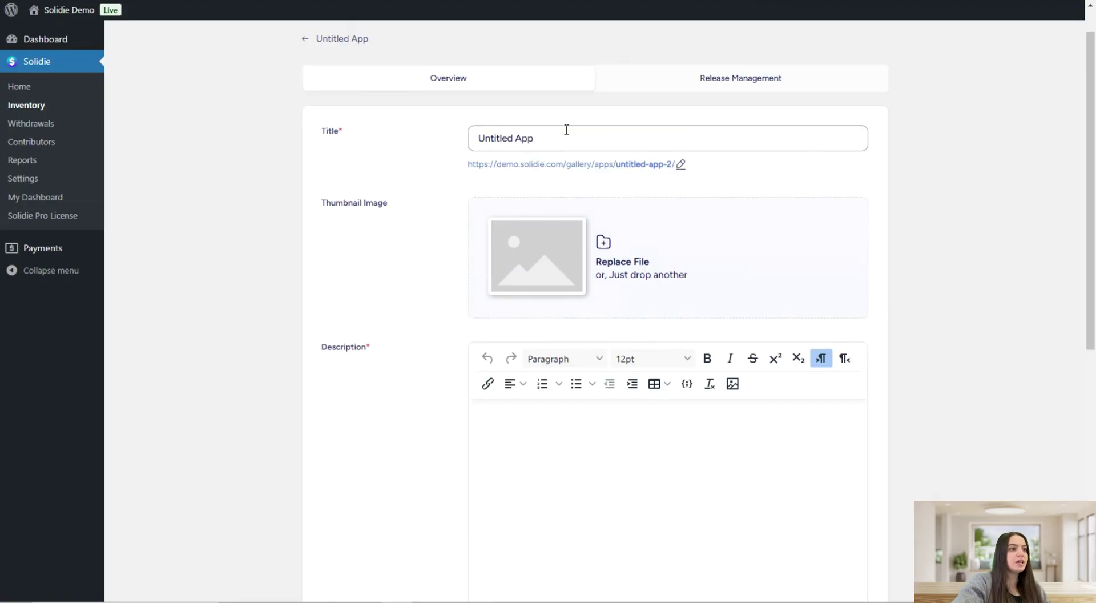
left_click_drag(477, 138, 584, 133)
left_click(620, 143)
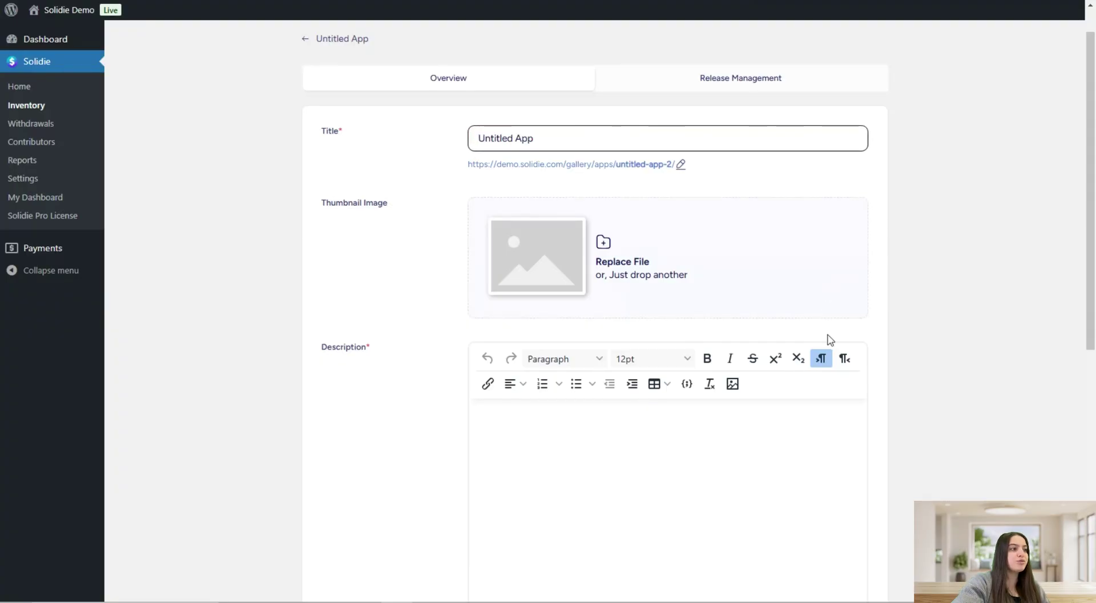
scroll(470, 329, "down", 1)
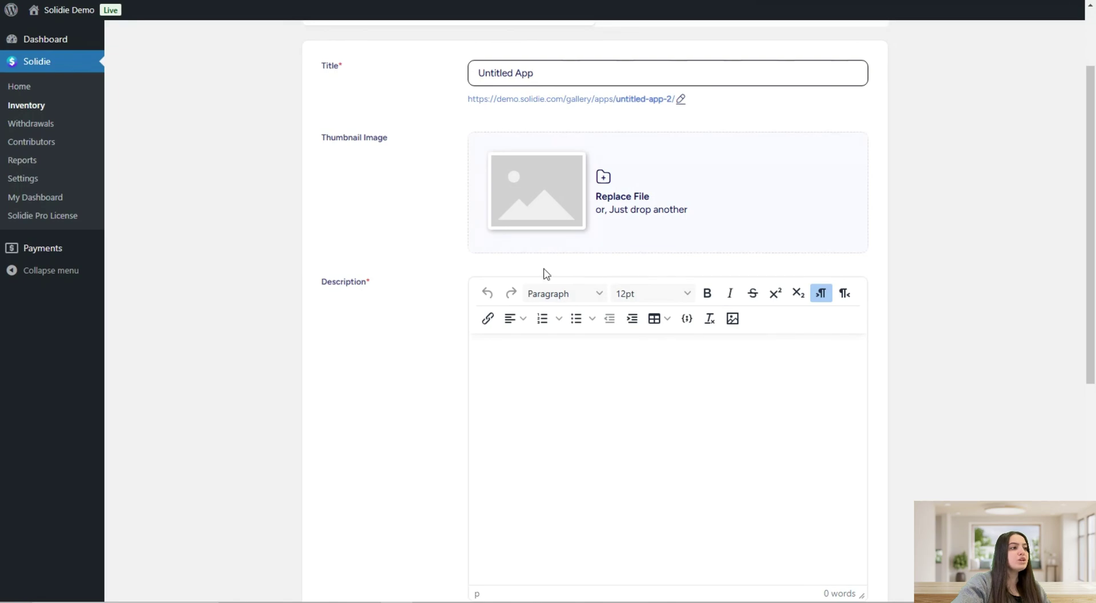
scroll(509, 298, "down", 2)
scroll(543, 467, "down", 2)
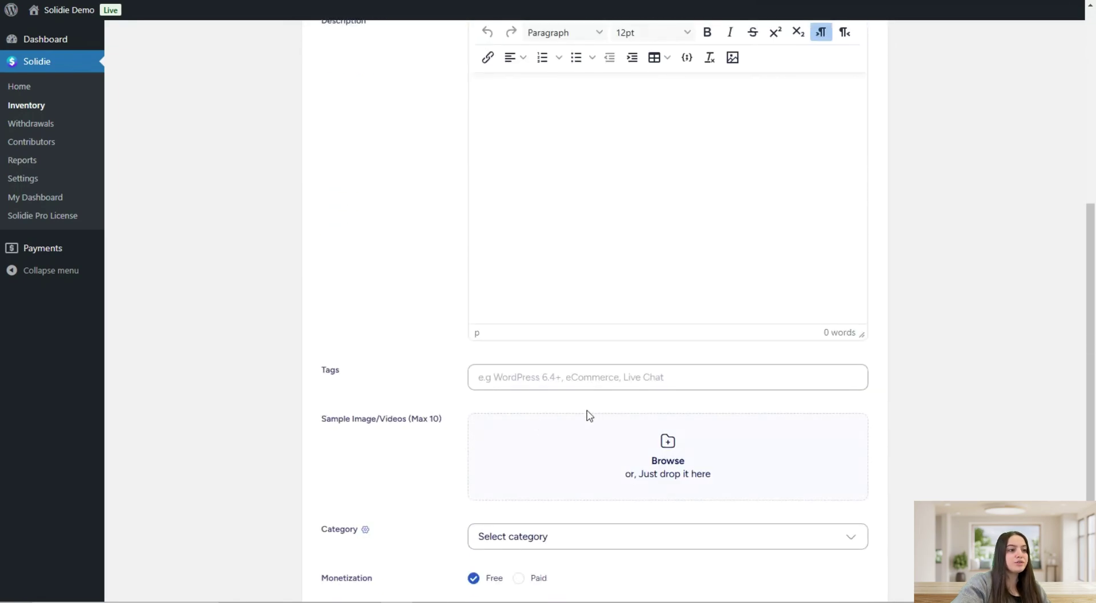
scroll(571, 419, "down", 1)
Look over the category list without choosing one, and set the app to Paid.
left_click(517, 479)
scroll(523, 526, "down", 2)
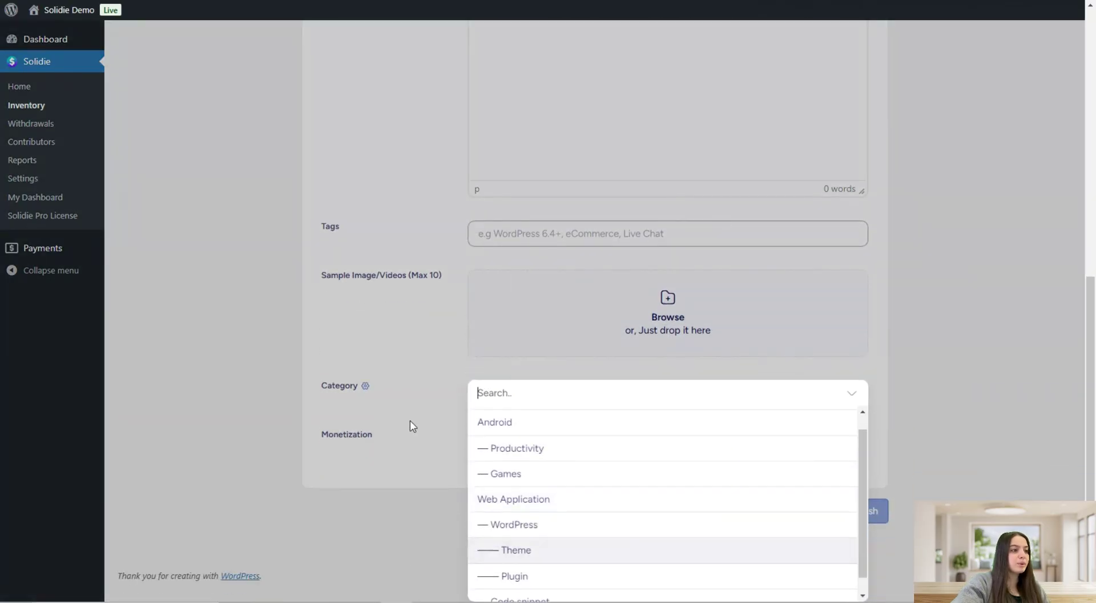
left_click(409, 384)
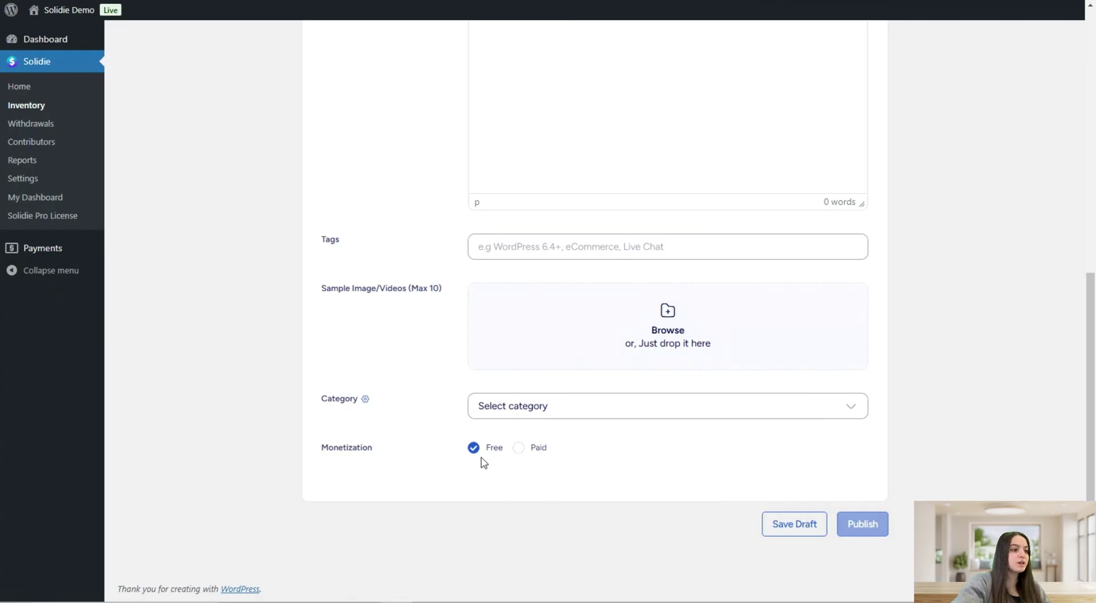
left_click(544, 448)
scroll(641, 403, "down", 2)
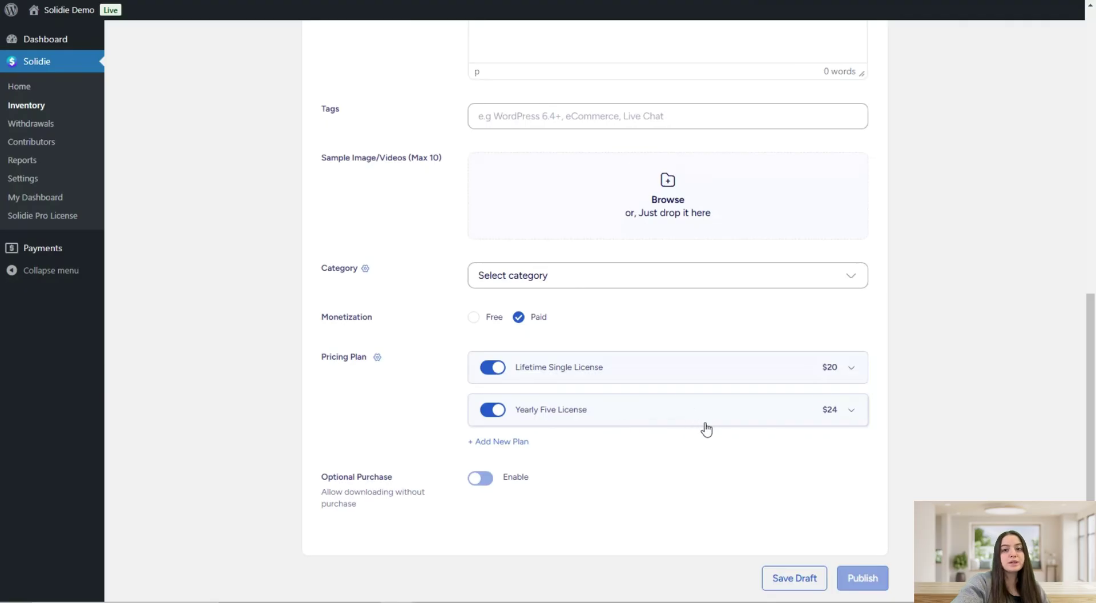
Try a new pricing plan's Monthly, Yearly and Lifetime models, then discard it.
left_click(500, 441)
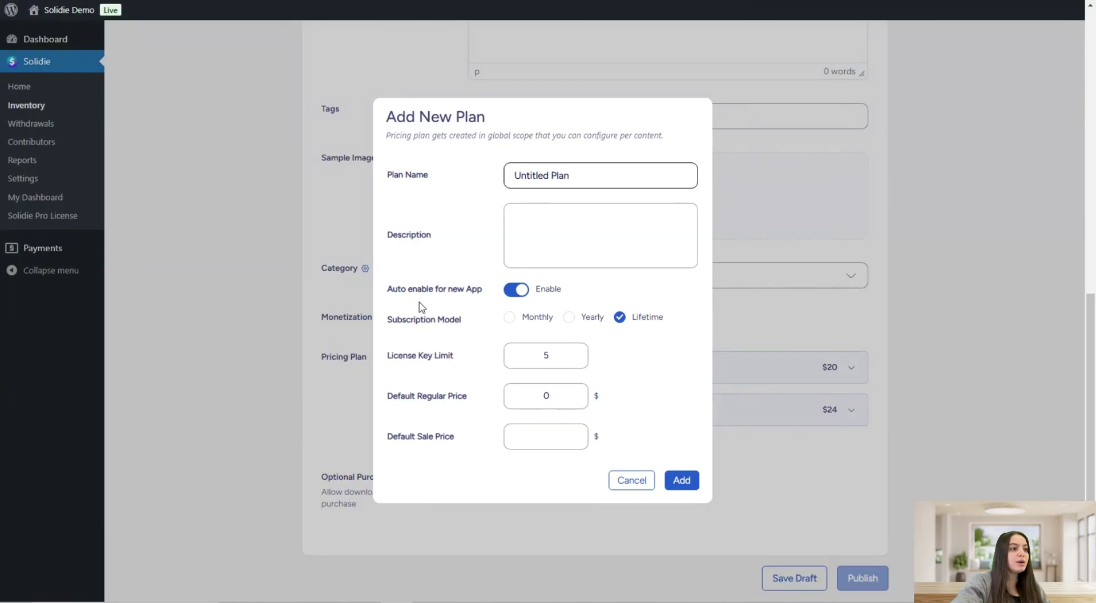
left_click(510, 318)
left_click(569, 317)
left_click(628, 316)
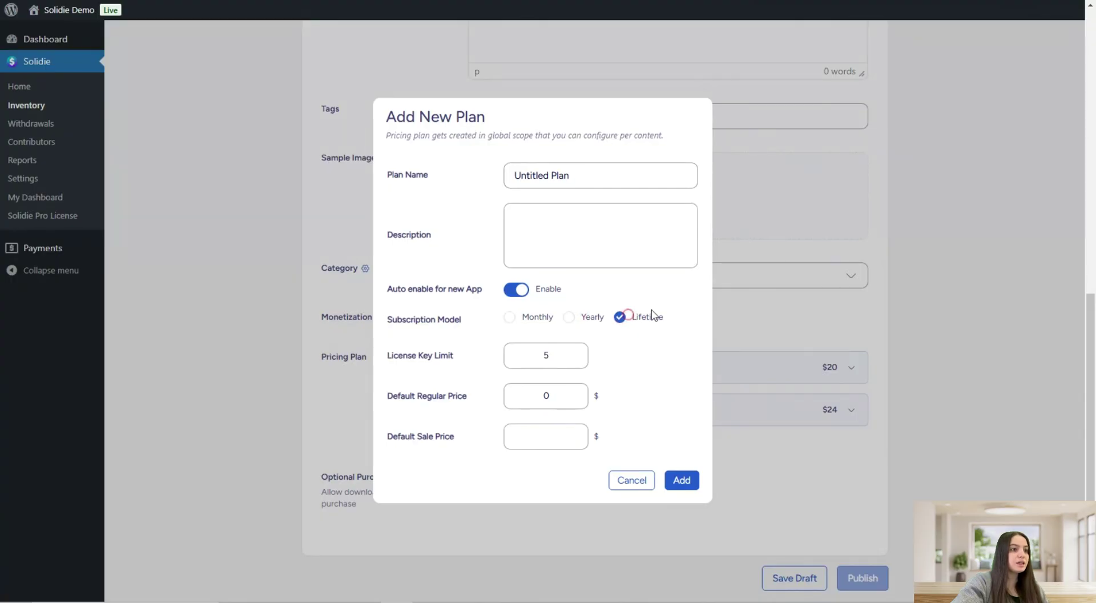
scroll(514, 351, "down", 1)
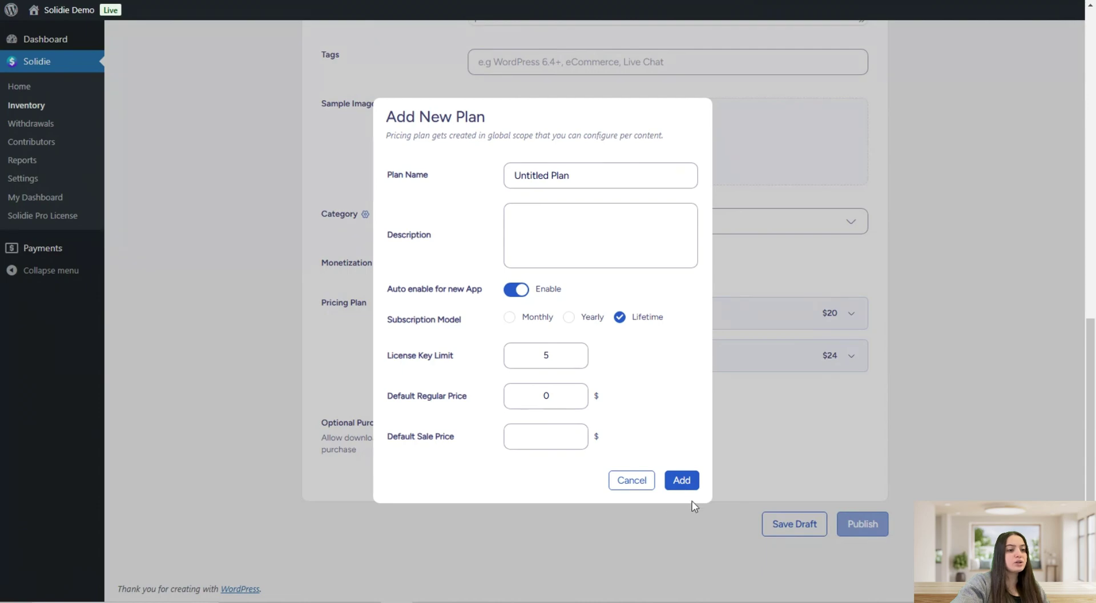
left_click(631, 480)
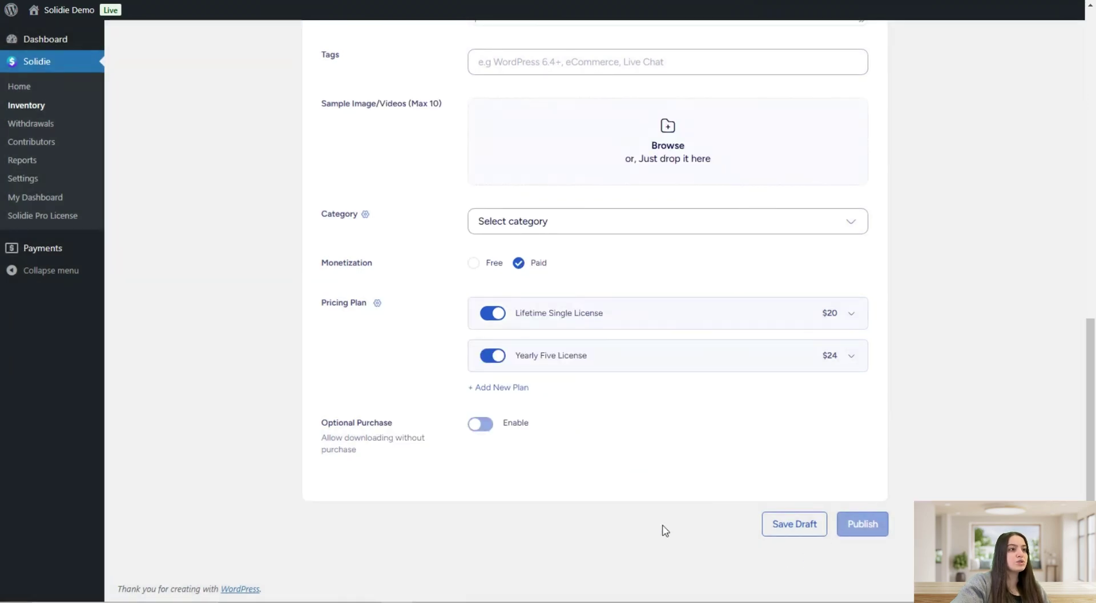
scroll(765, 503, "up", 3)
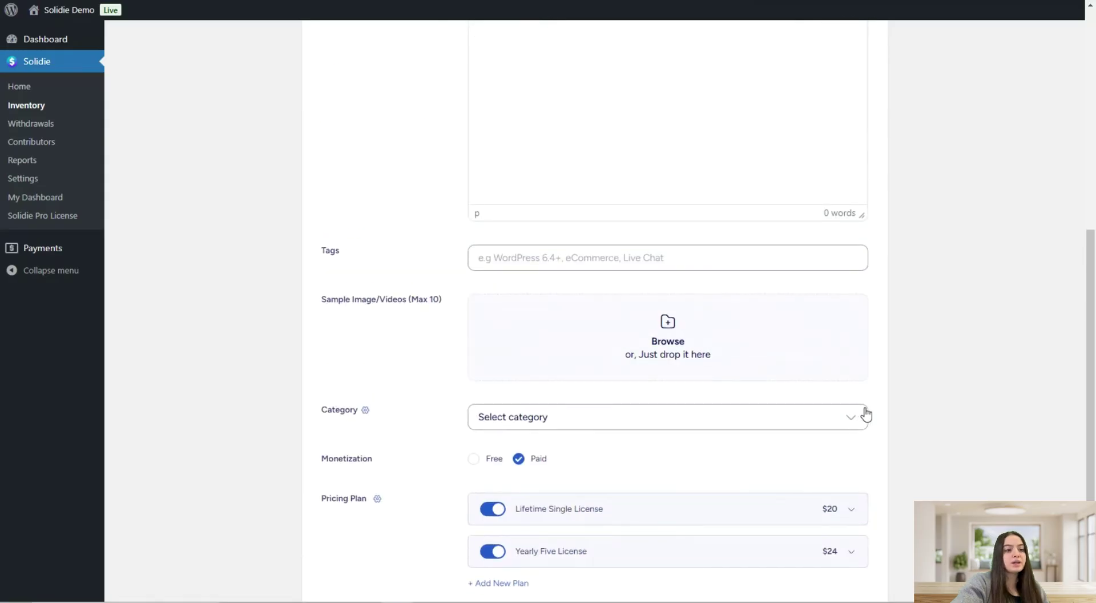
scroll(837, 490, "down", 3)
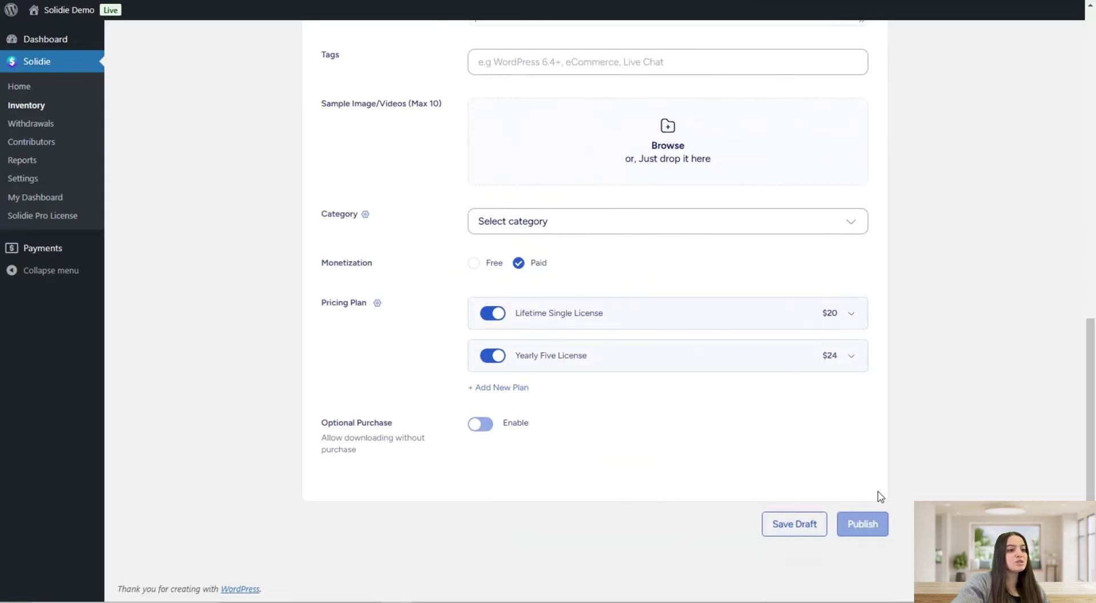
scroll(871, 505, "up", 6)
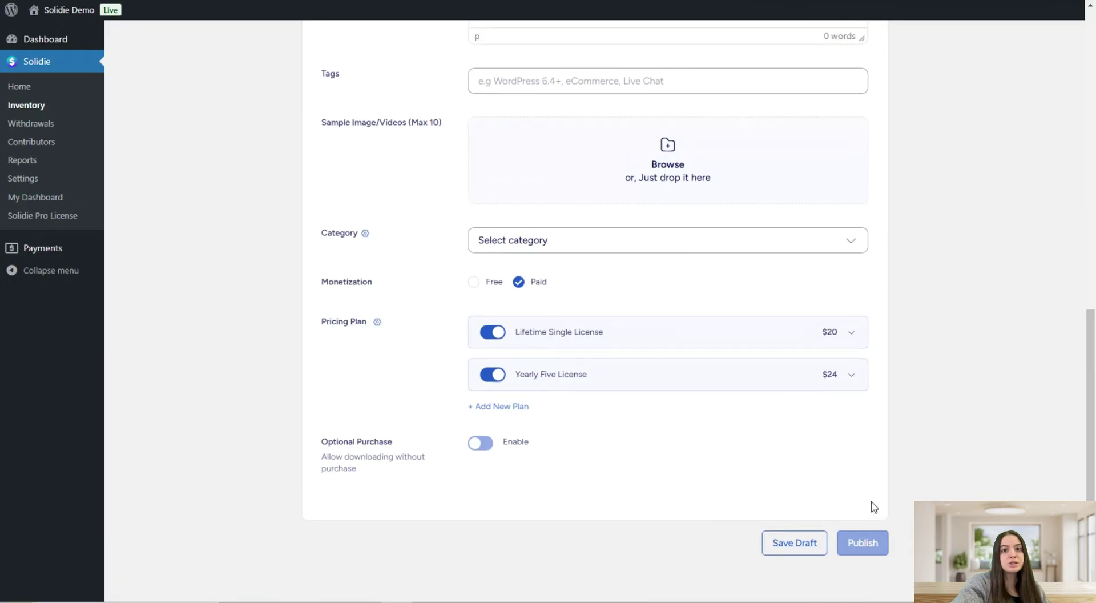
scroll(872, 507, "up", 4)
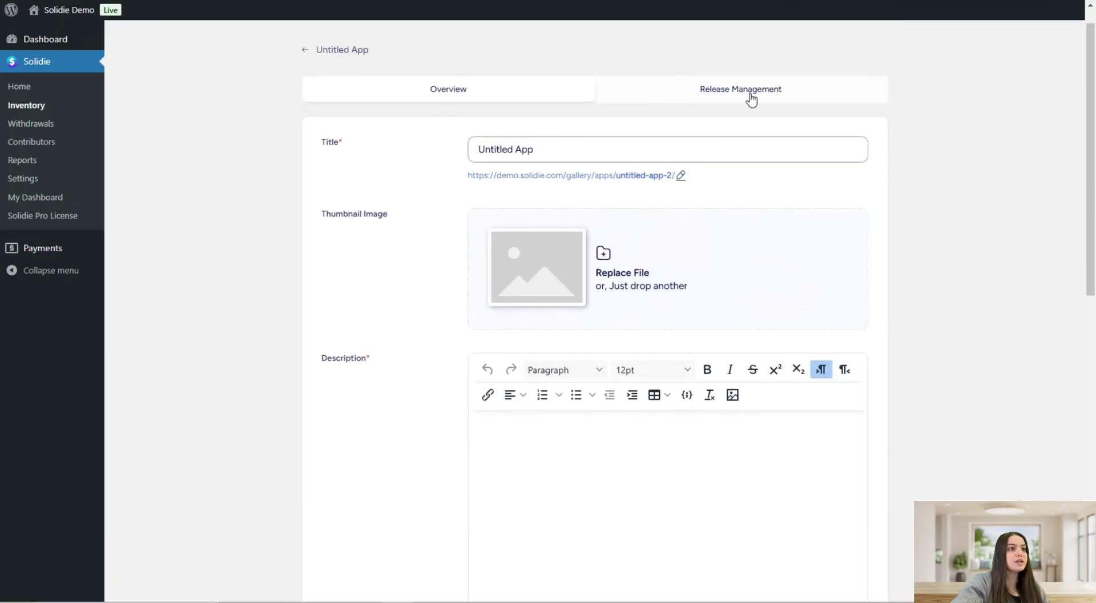
View the app's Release Management, then return to App Inventory showing draft ID 30.
left_click(748, 91)
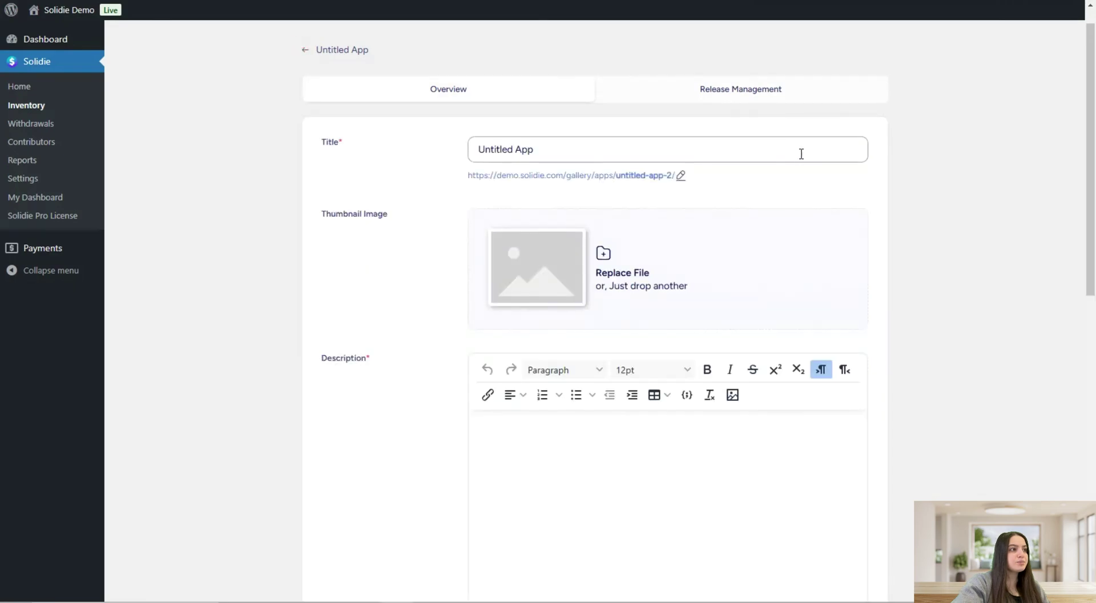
left_click(308, 49)
left_click(302, 51)
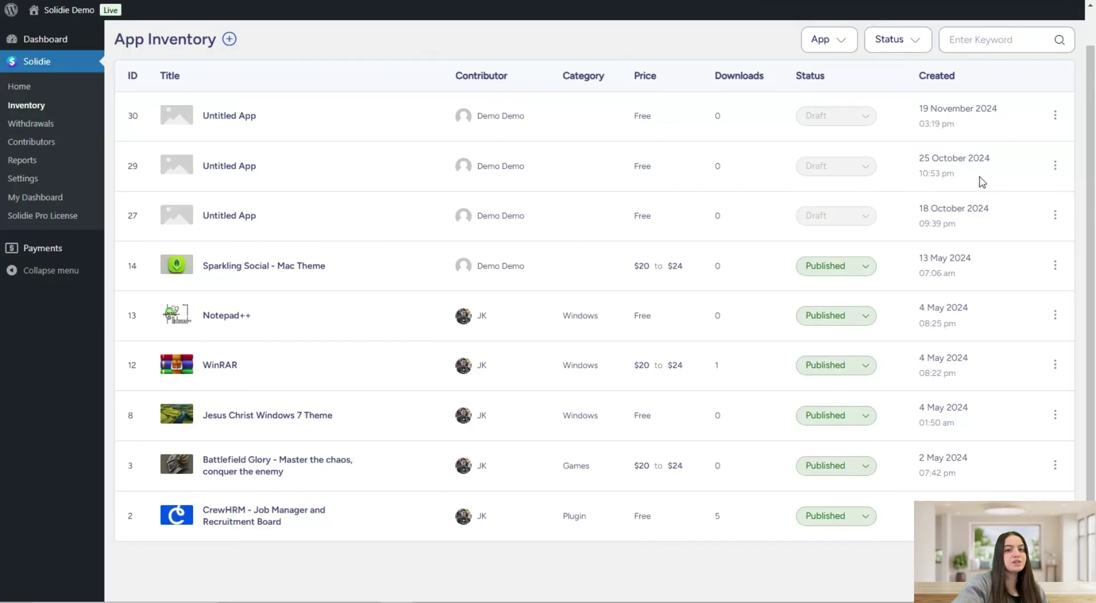
View draft app 30's Releases page from its row menu, then return to App Inventory.
left_click(1054, 115)
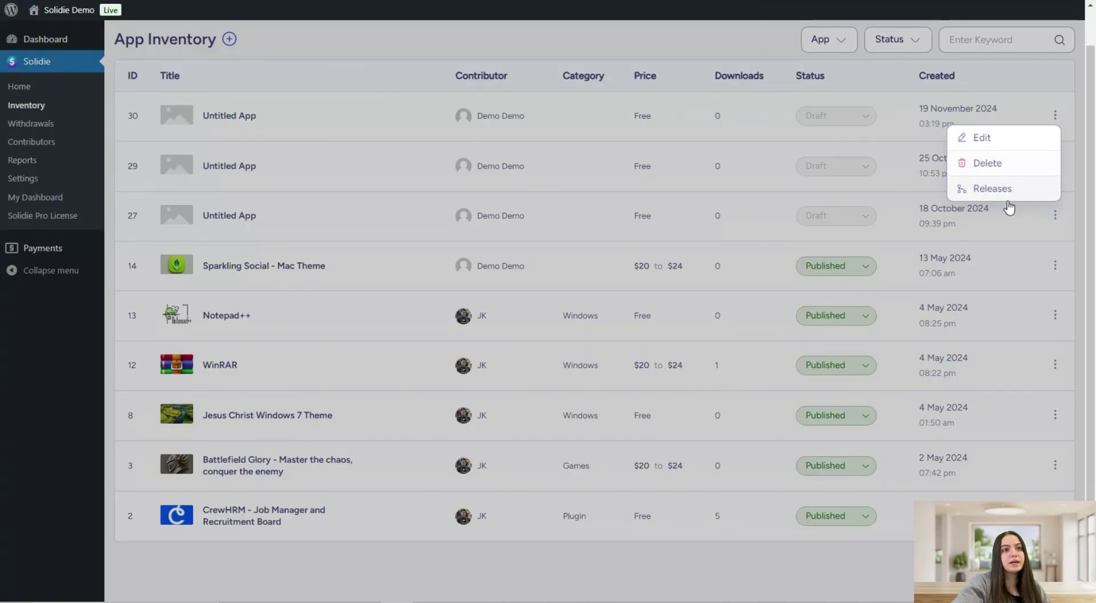
left_click(964, 186)
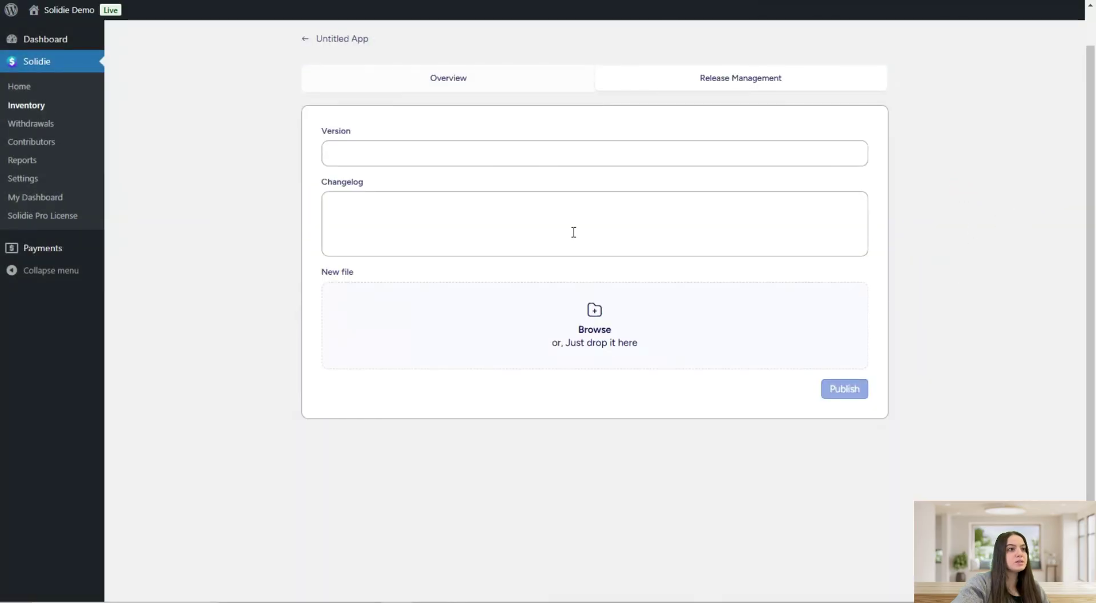
left_click(306, 39)
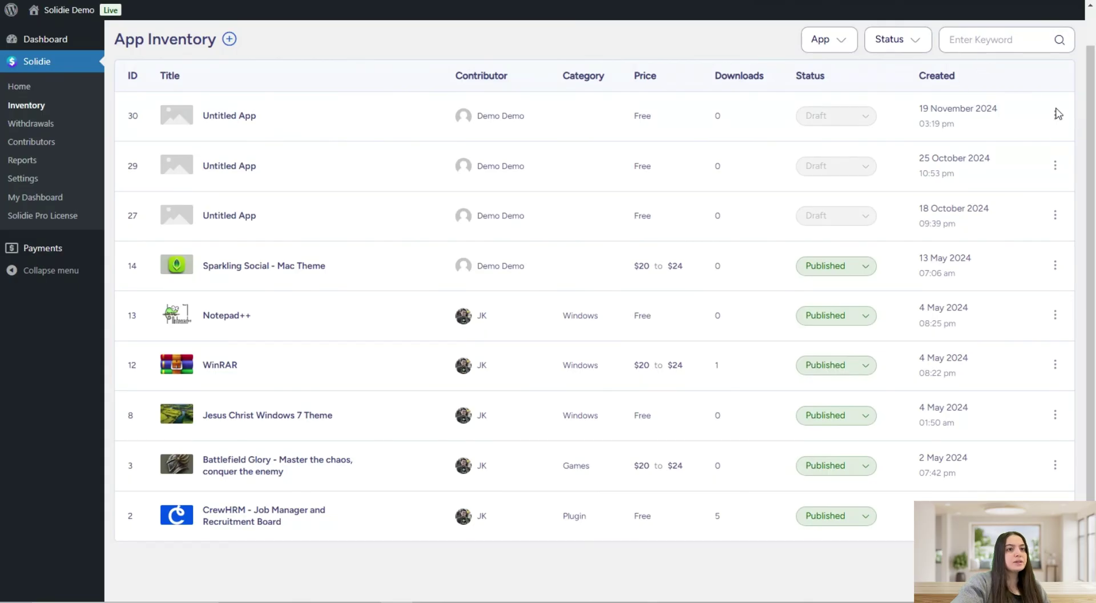
left_click(1054, 116)
left_click(1032, 137)
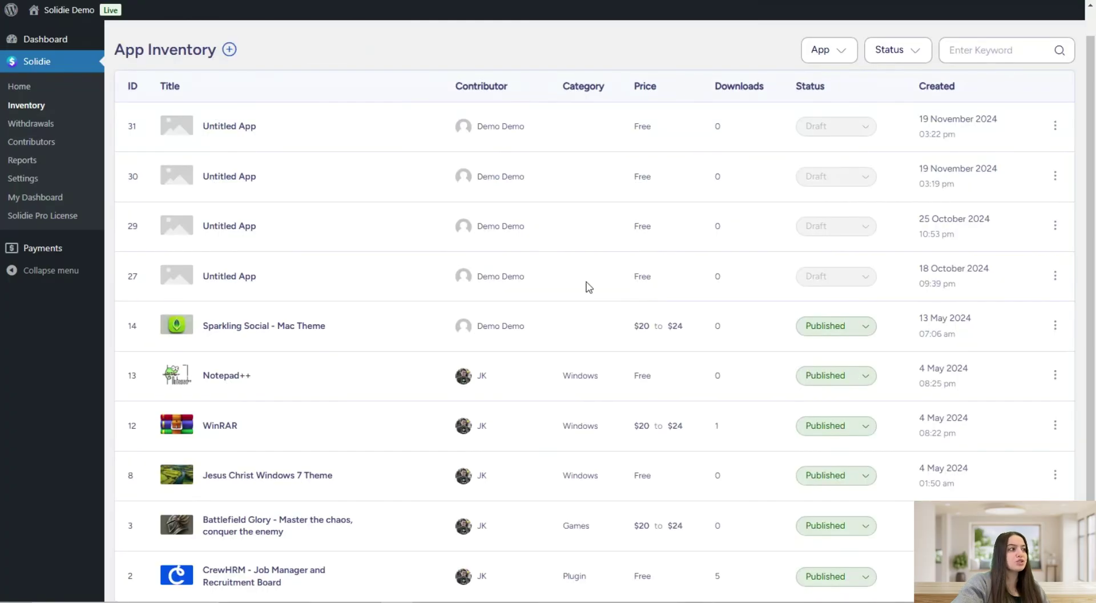
Look over the Withdrawals page and its status filter, then open the Contributors page.
left_click(54, 125)
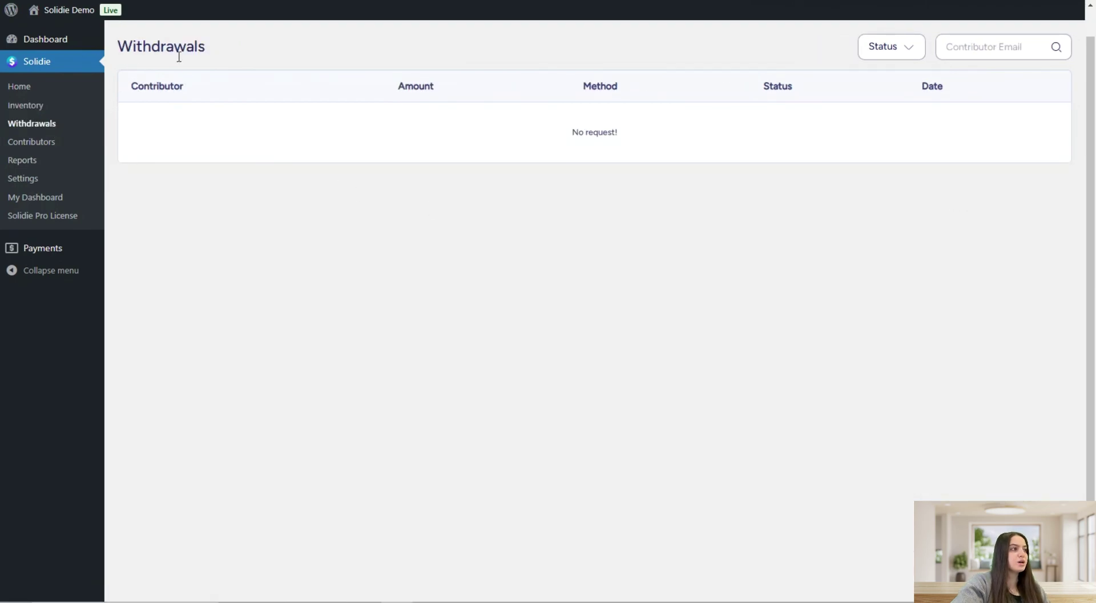
left_click_drag(491, 63, 592, 98)
left_click(641, 73)
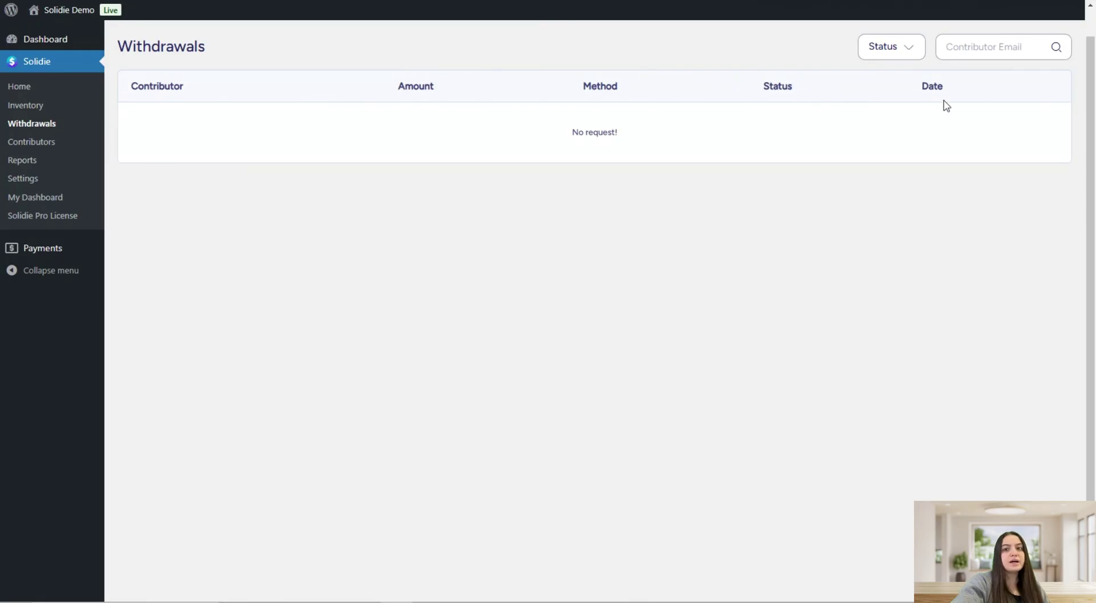
left_click(874, 54)
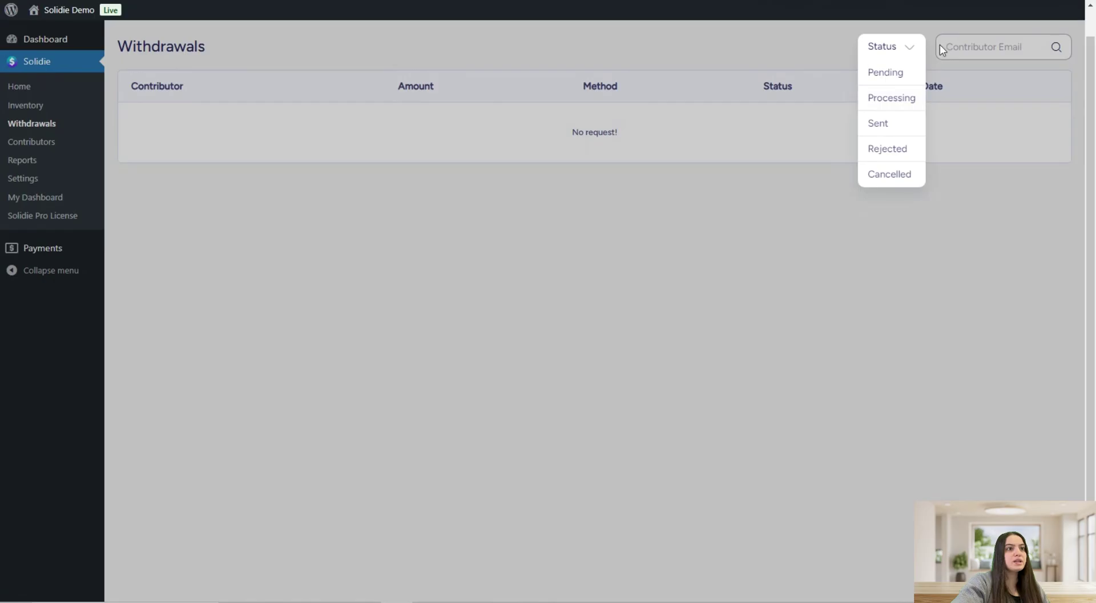
left_click(1003, 142)
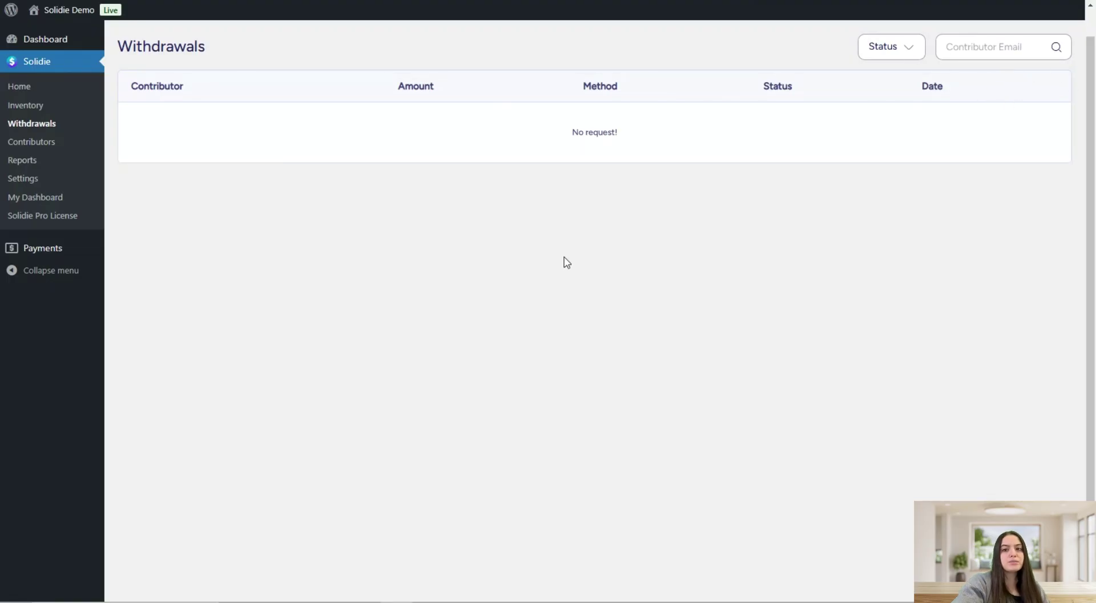
left_click(68, 141)
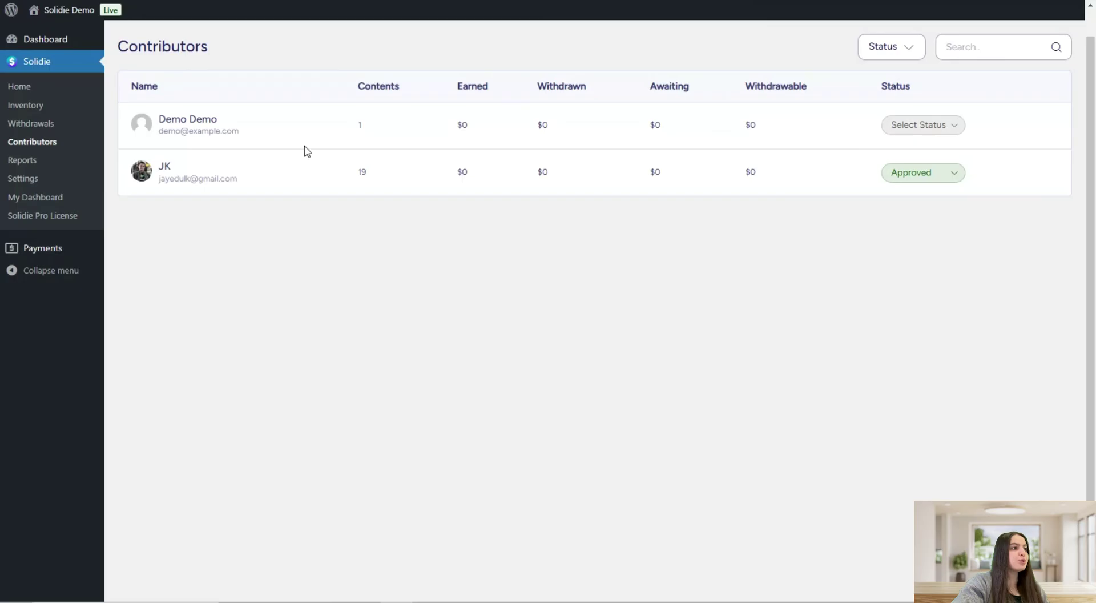
Highlight the Contents, Earned and Status column headings in the contributors list.
left_click_drag(354, 81, 401, 86)
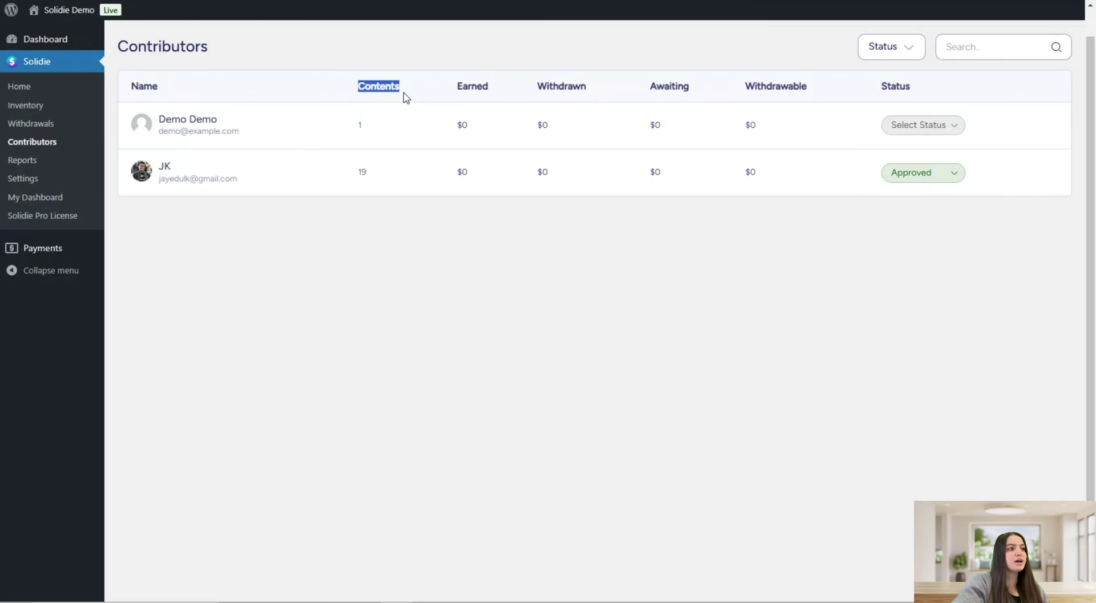
double_click(457, 88)
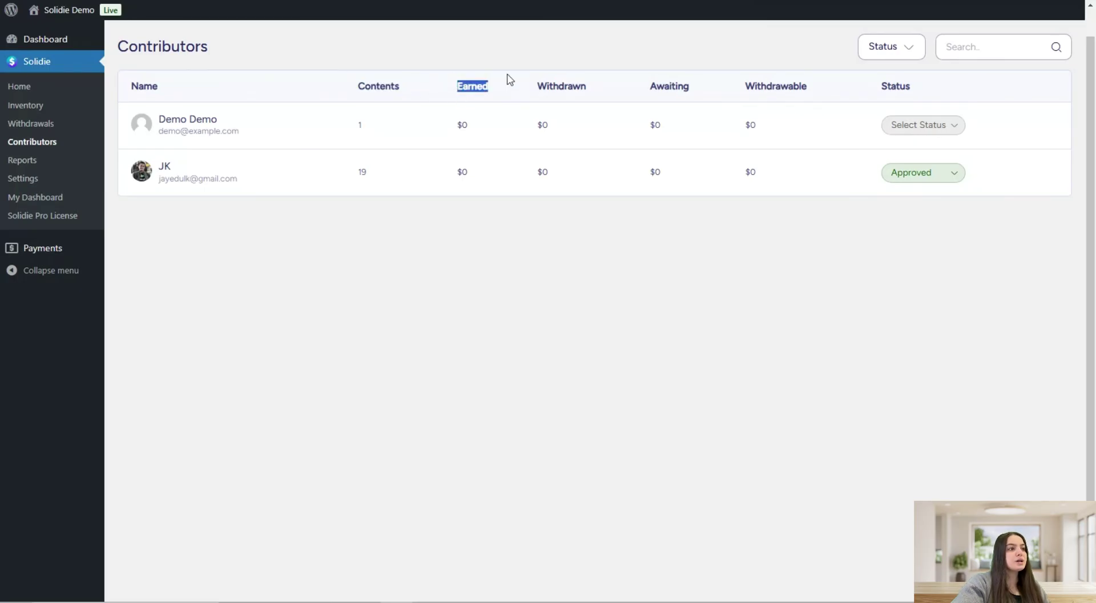
left_click(570, 93)
left_click_drag(877, 93, 925, 101)
left_click(960, 97)
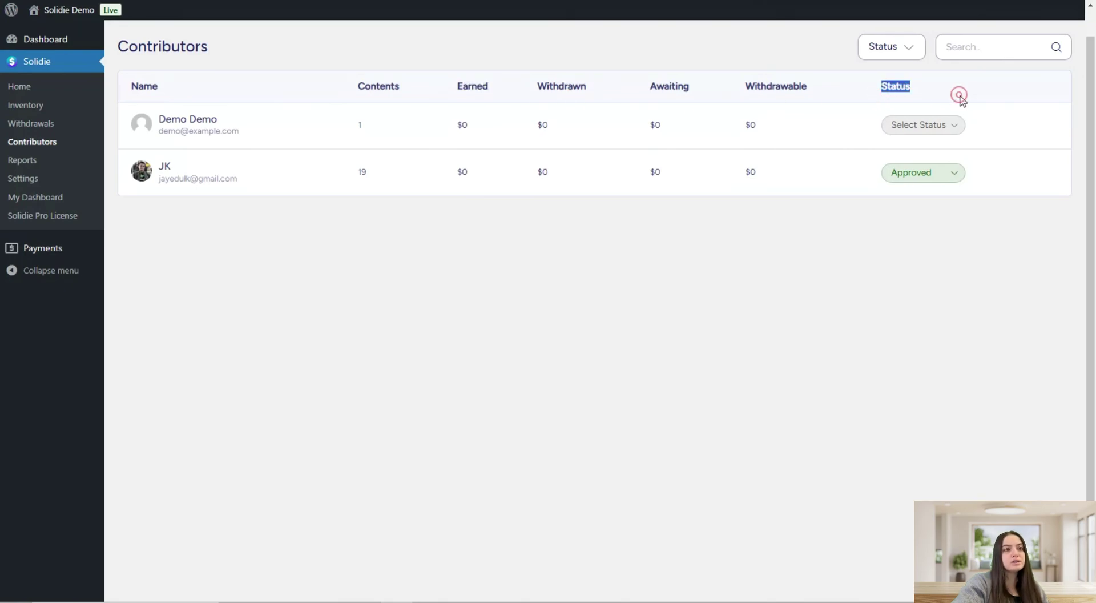
Check the second contributor's Approved status and the status filter, then open Reports.
left_click(943, 173)
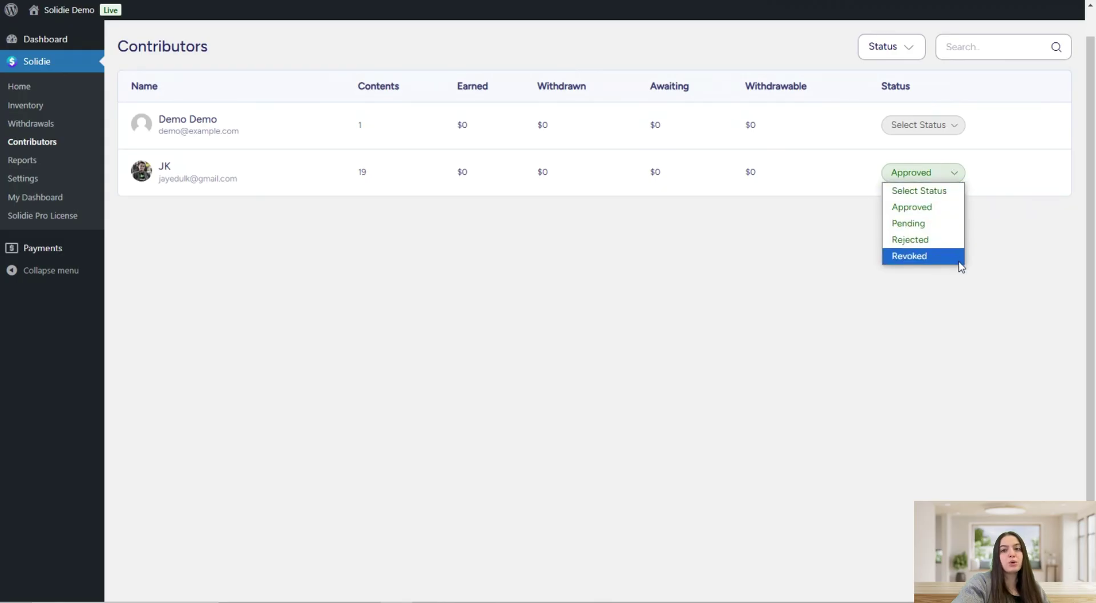
left_click(984, 195)
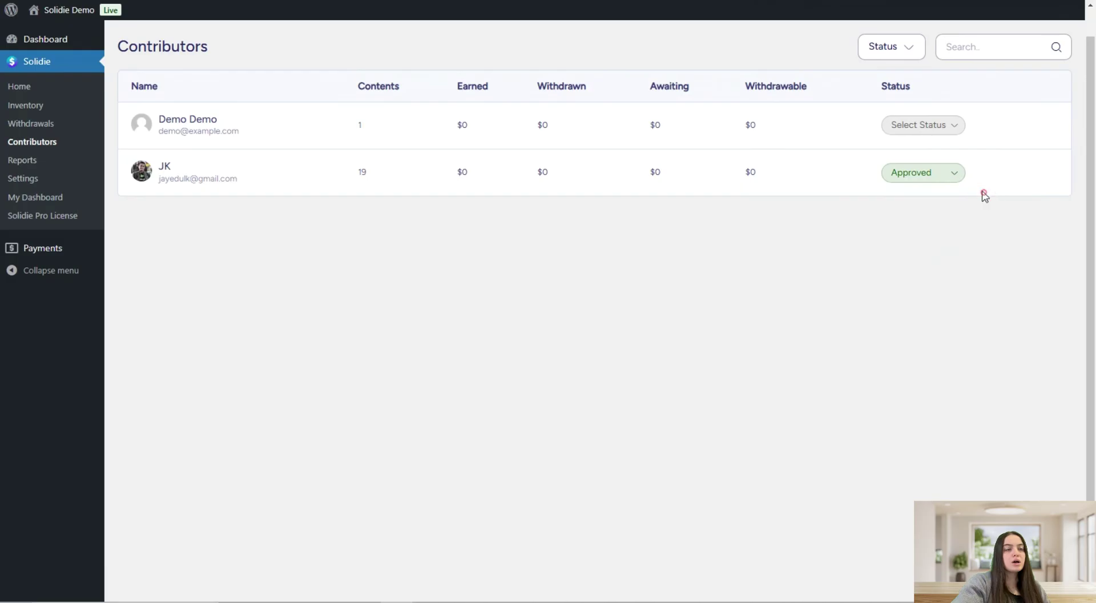
left_click(874, 50)
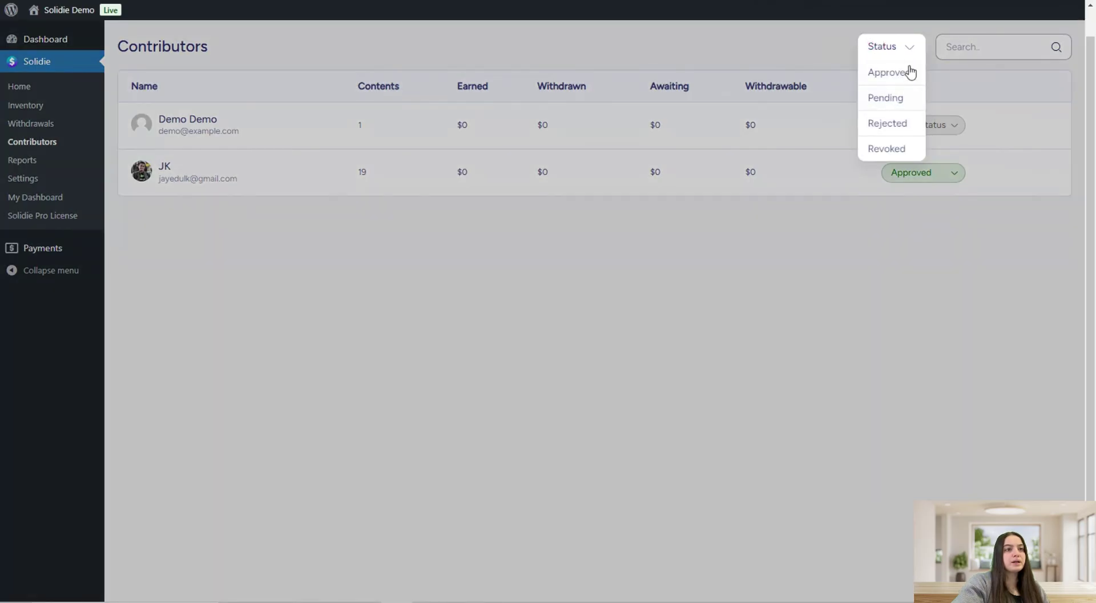
left_click(963, 65)
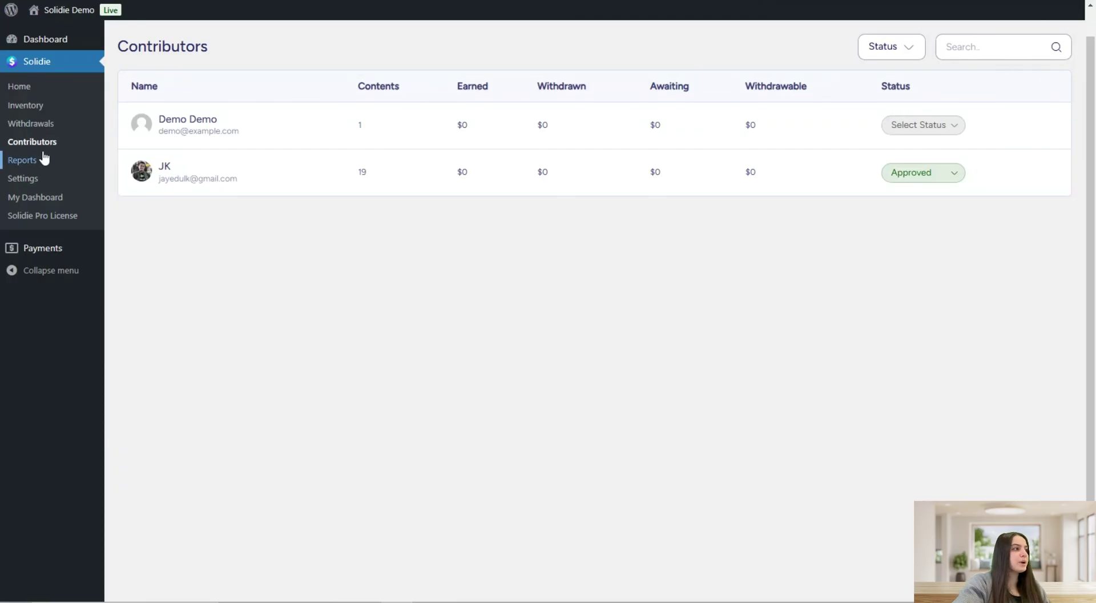
left_click(84, 161)
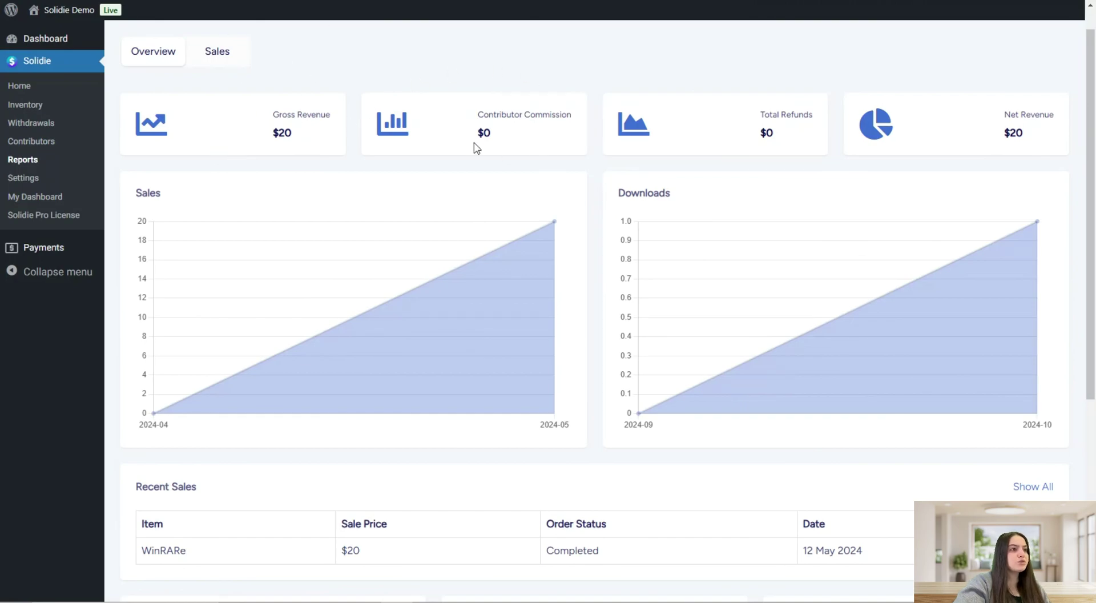
Scroll through the Reports overview to the bottom and back up.
left_click_drag(474, 110, 516, 114)
left_click(807, 133)
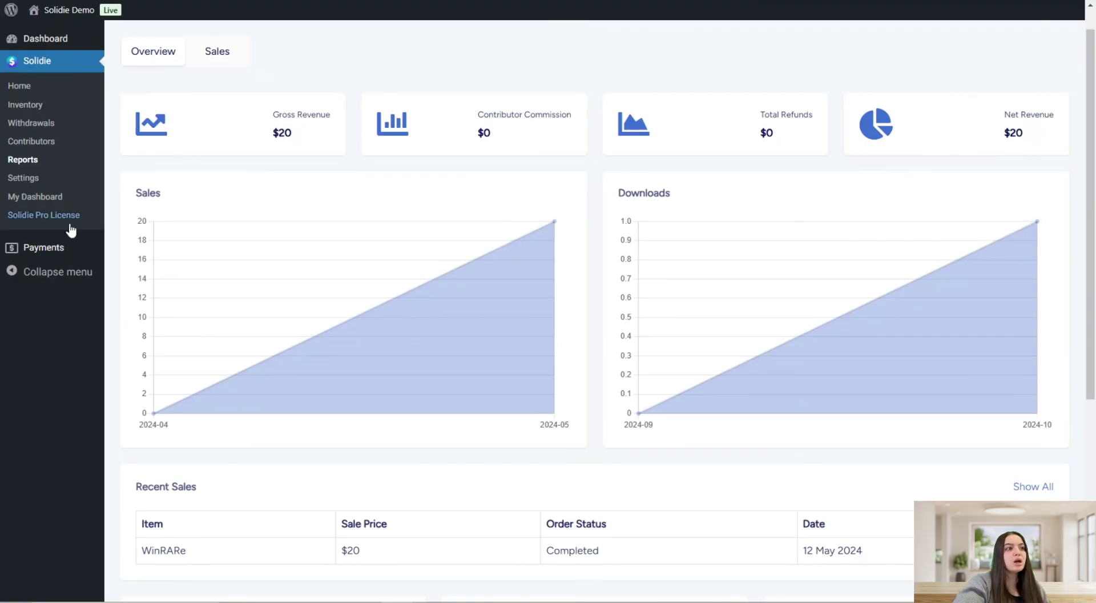
scroll(844, 247, "down", 1)
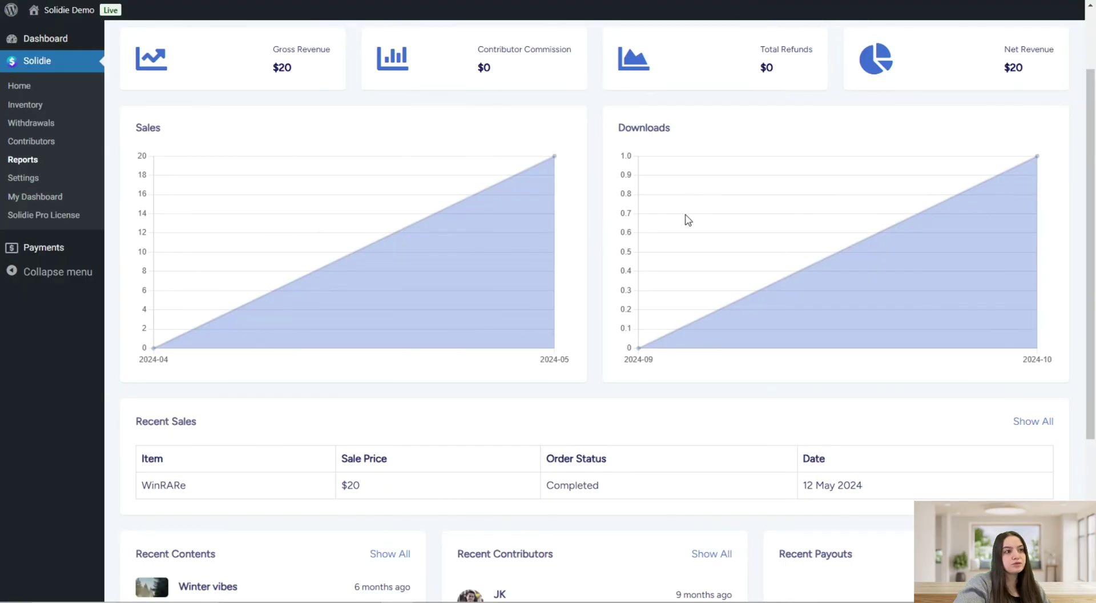
scroll(702, 217, "down", 2)
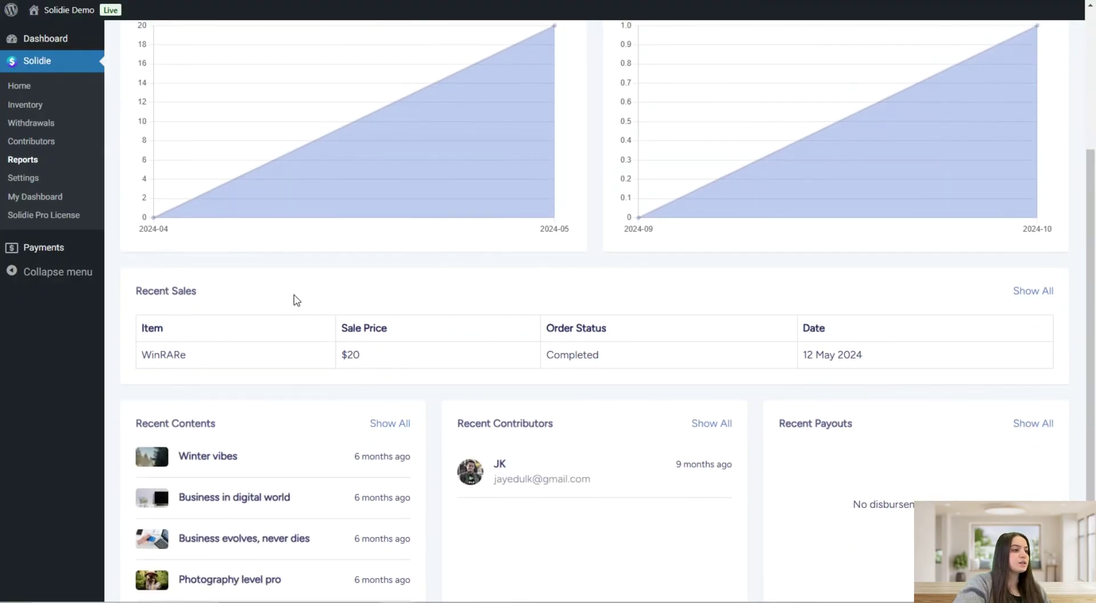
scroll(296, 300, "down", 1)
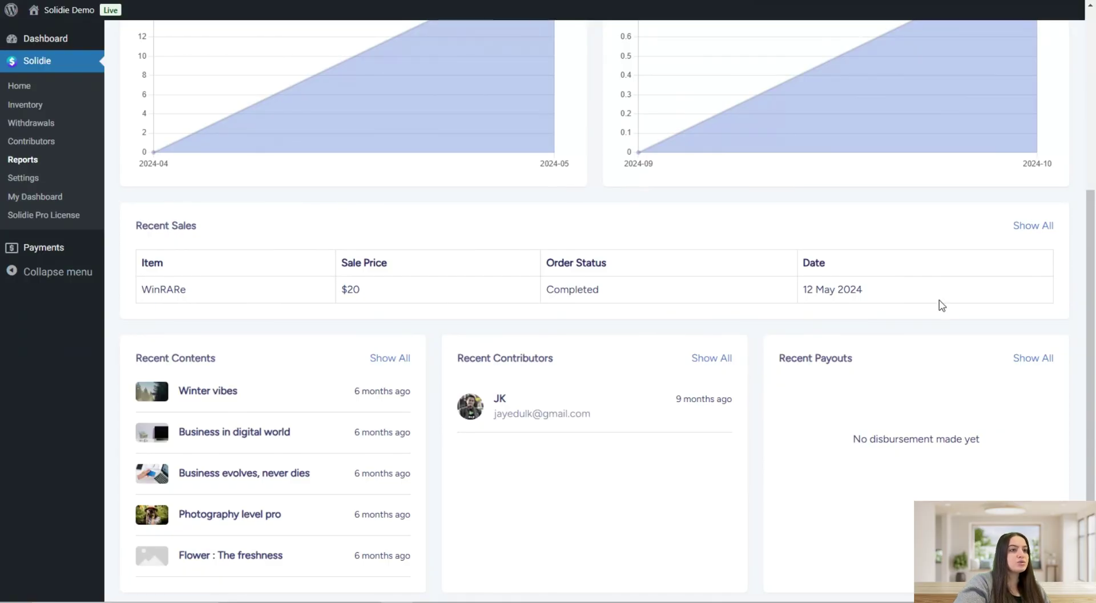
scroll(948, 315, "down", 1)
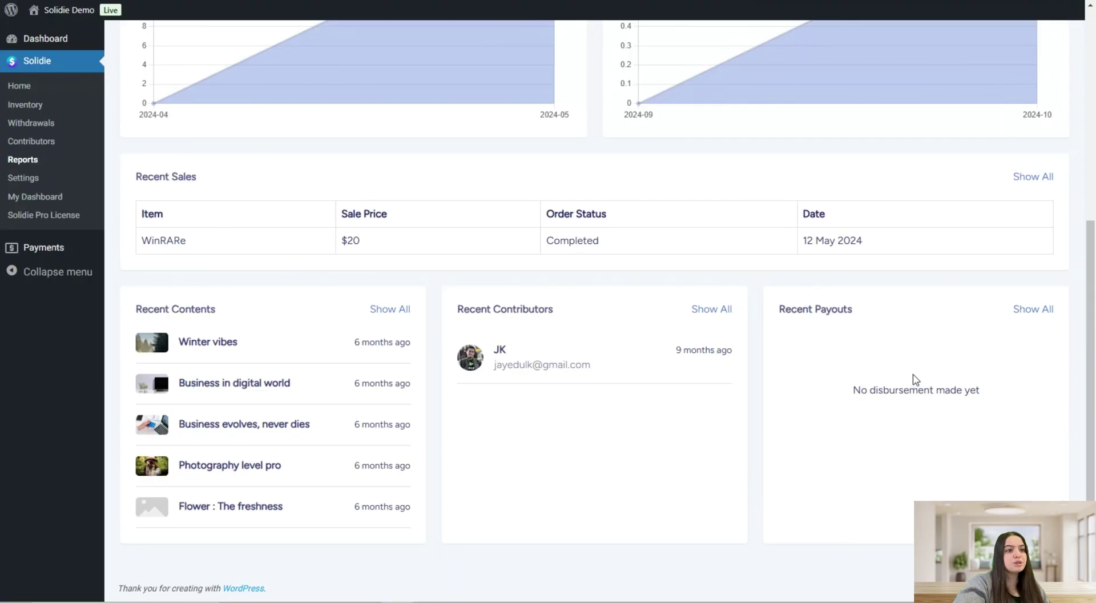
scroll(487, 382, "up", 6)
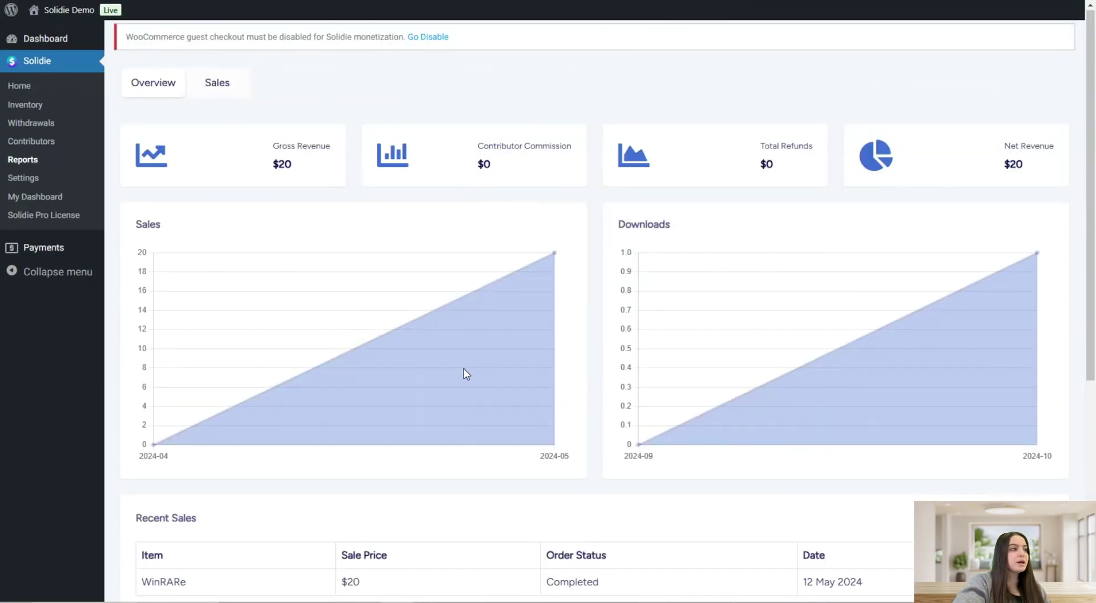
Show the Sales table and review its price, commission, status and date columns.
left_click(226, 79)
scroll(459, 194, "down", 1)
scroll(529, 203, "up", 2)
scroll(600, 209, "down", 2)
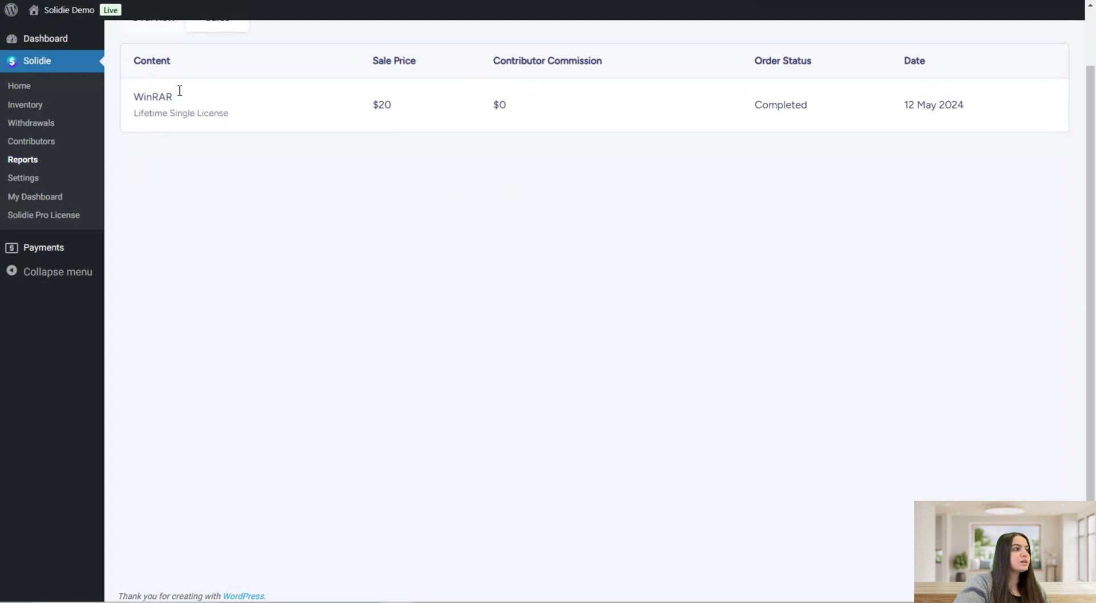
triple_click(361, 61)
triple_click(520, 60)
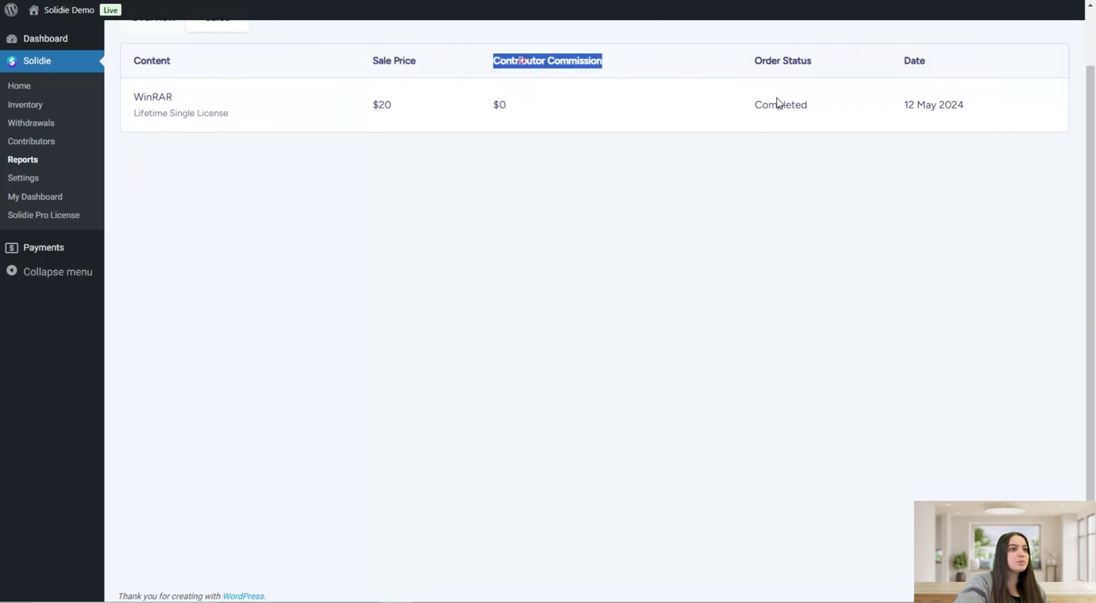
triple_click(759, 59)
triple_click(914, 60)
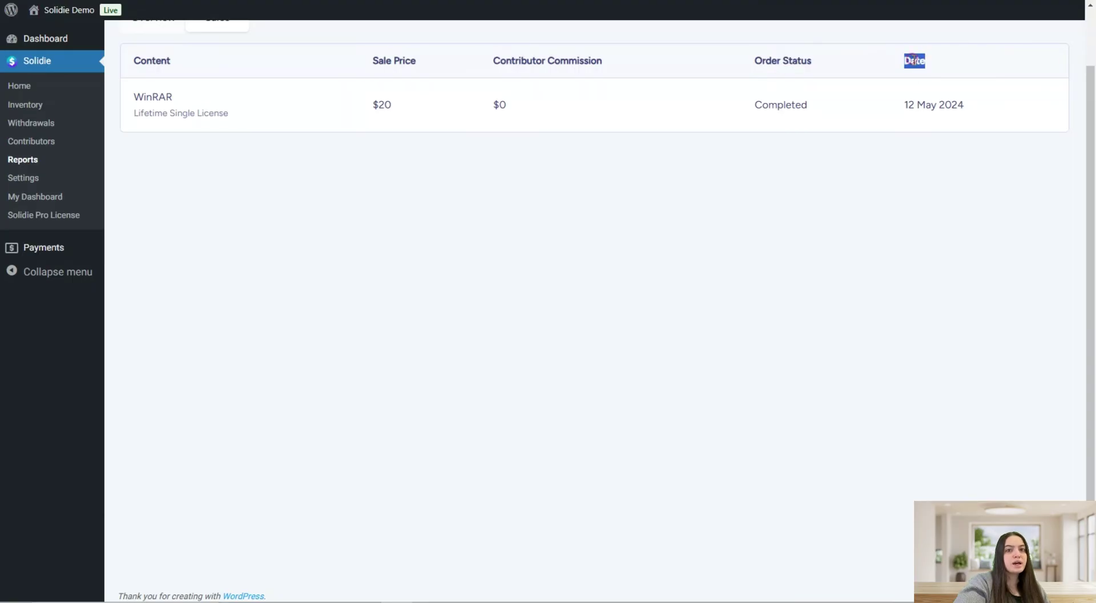
left_click(974, 67)
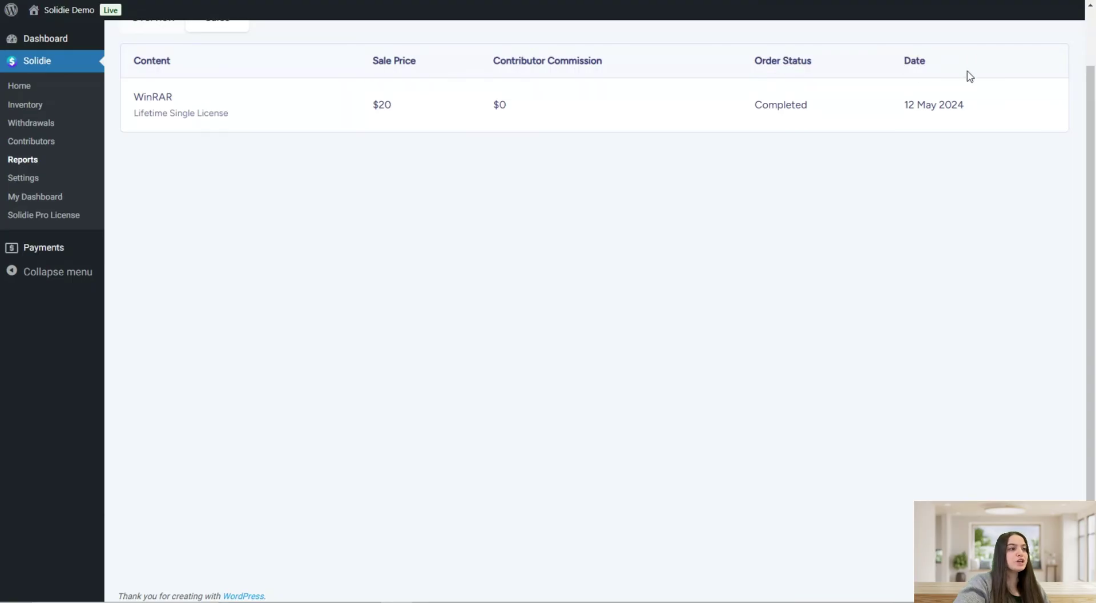
left_click(9, 180)
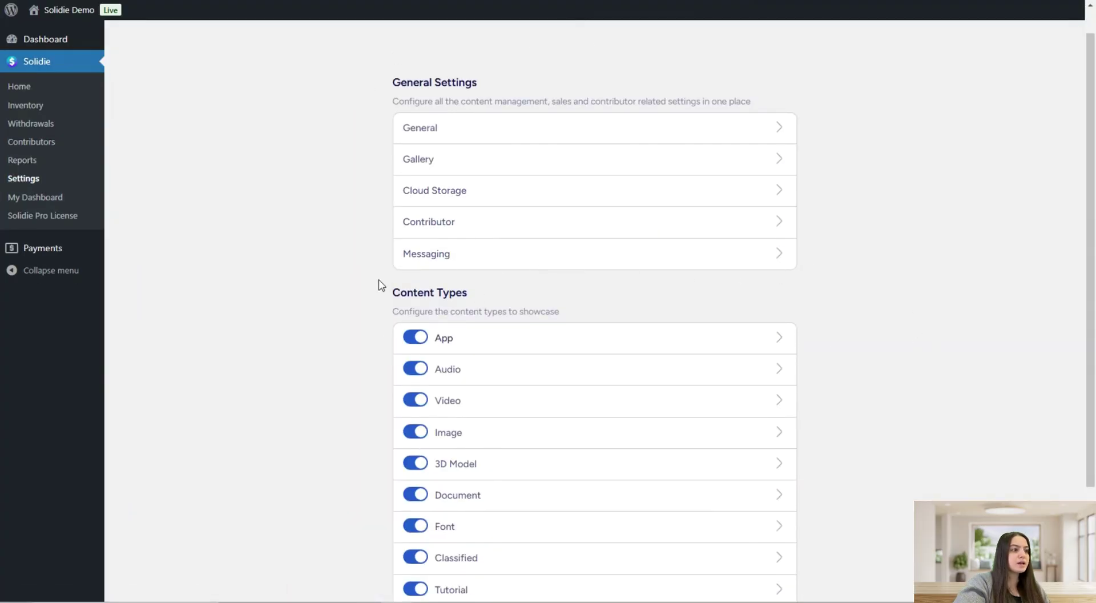
Look through the General and Gallery settings groups, returning to the settings list.
scroll(545, 399, "down", 1)
scroll(658, 239, "up", 1)
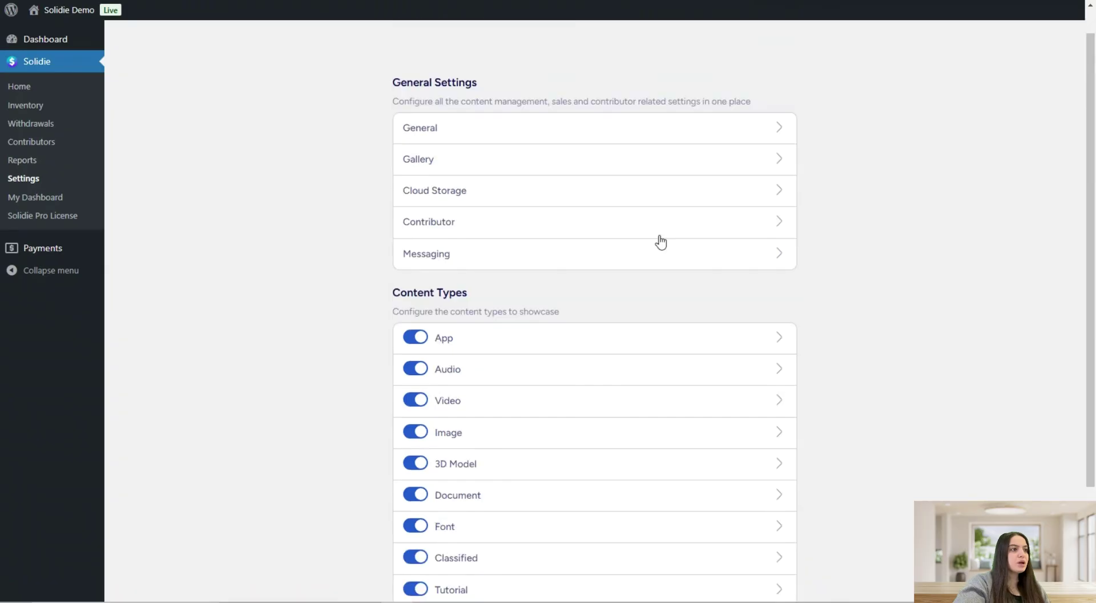
left_click(450, 130)
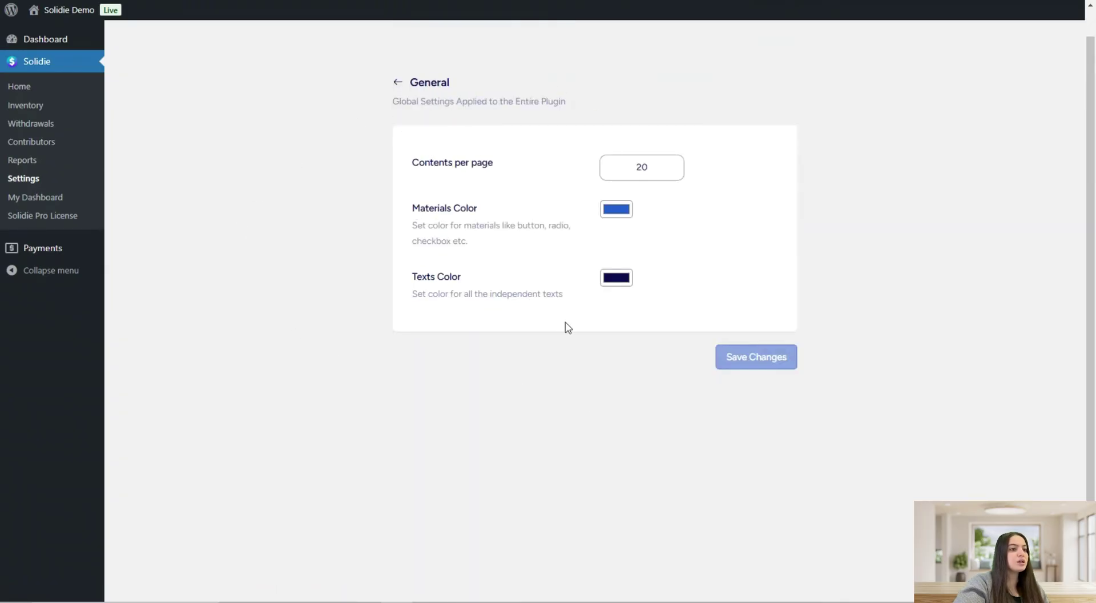
left_click(398, 82)
left_click(453, 164)
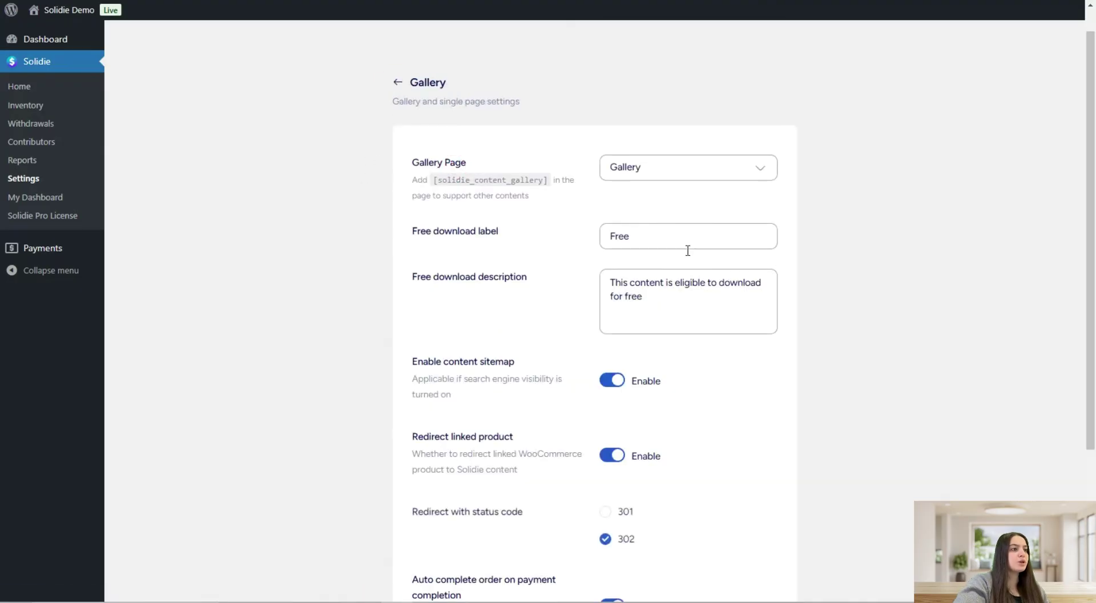
scroll(567, 372, "down", 4)
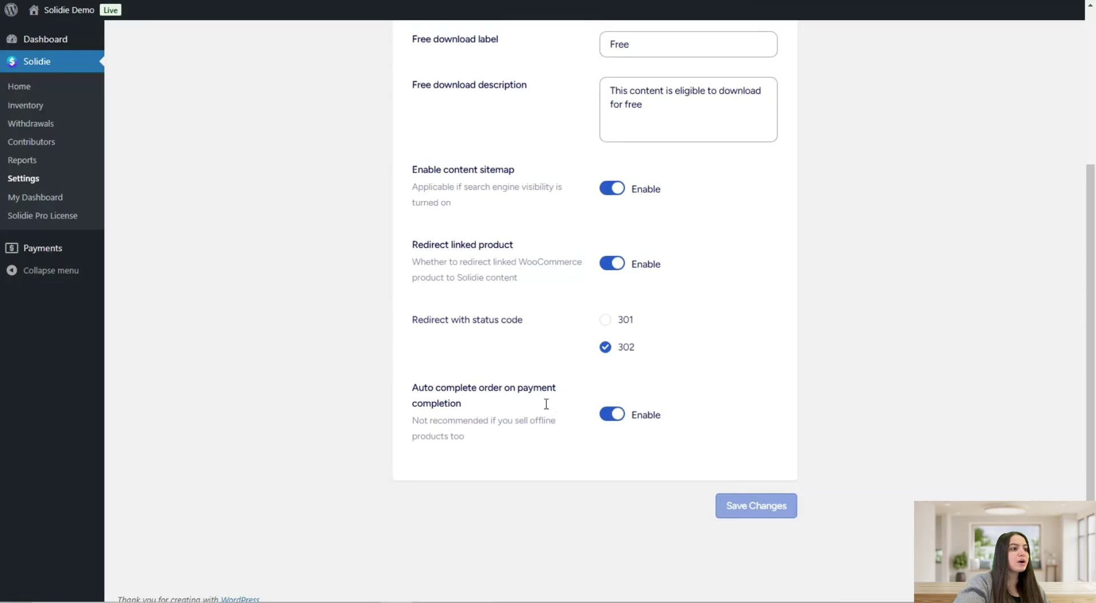
scroll(374, 145, "up", 5)
left_click(398, 115)
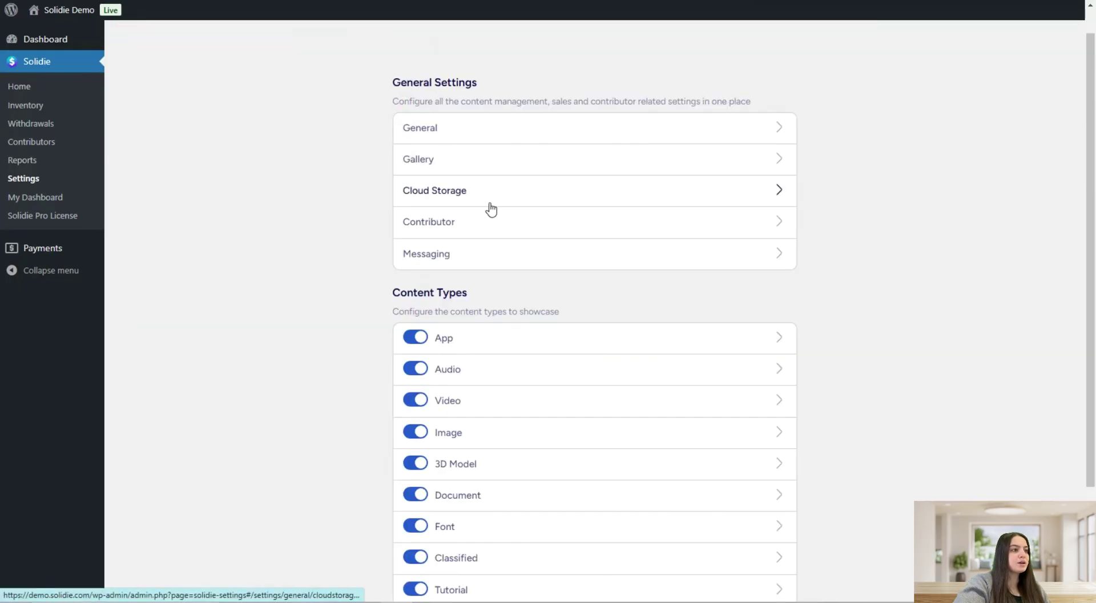
Look through the Cloud Storage and Contributor settings, then open Messaging settings.
left_click(473, 197)
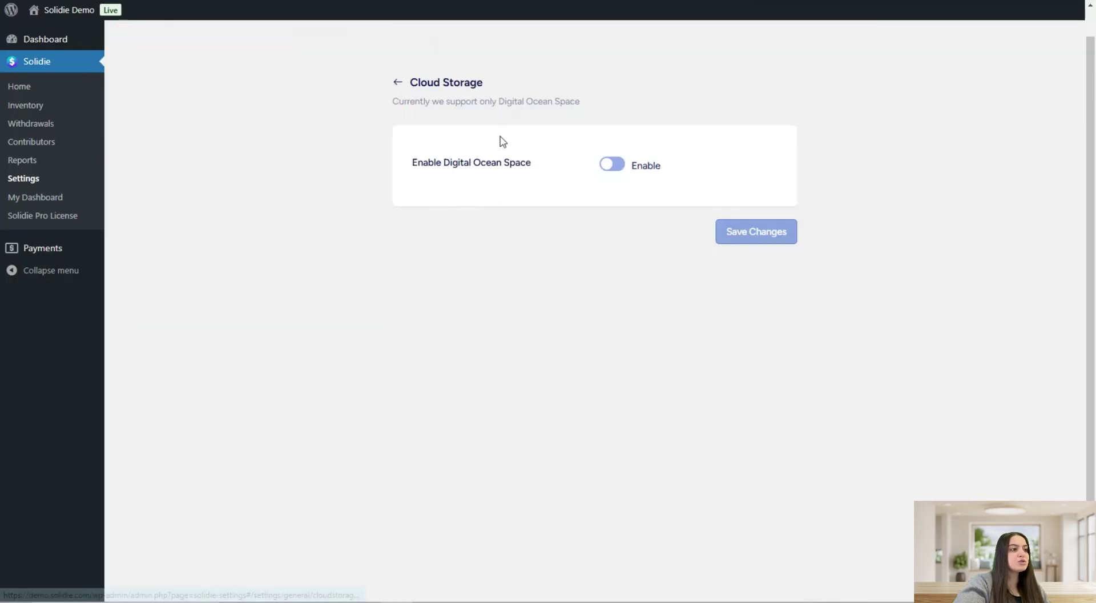
left_click(399, 84)
left_click(494, 225)
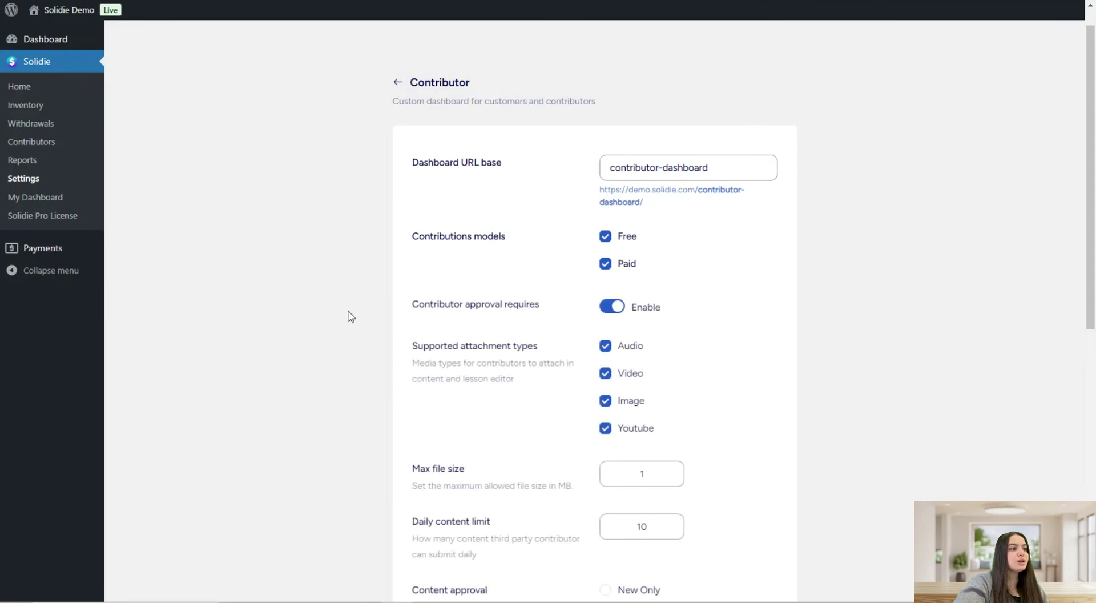
scroll(806, 380, "down", 1)
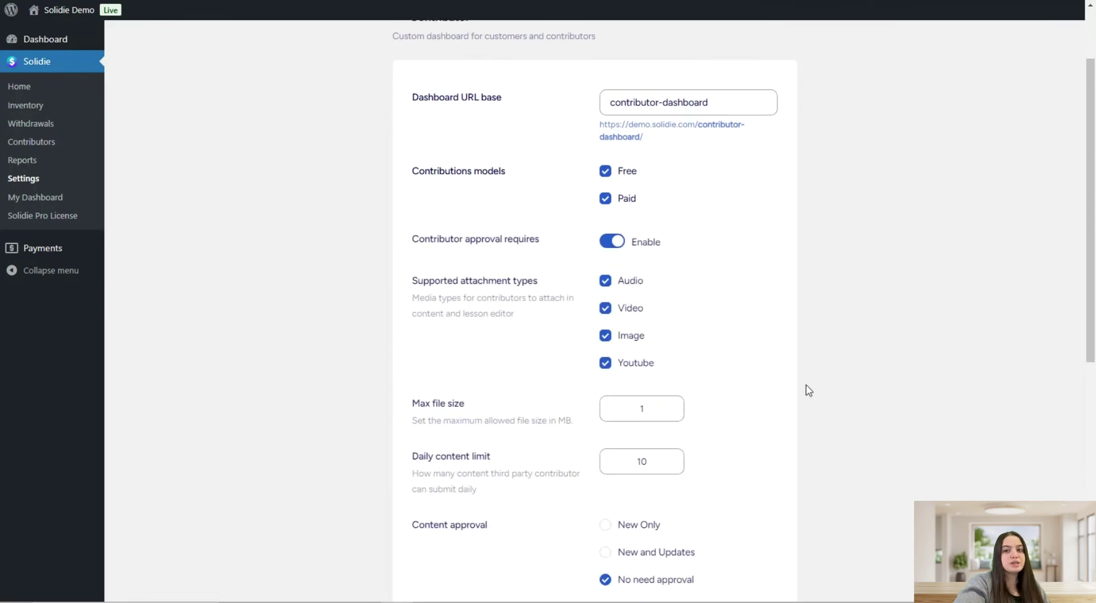
scroll(421, 195, "up", 2)
left_click(405, 110)
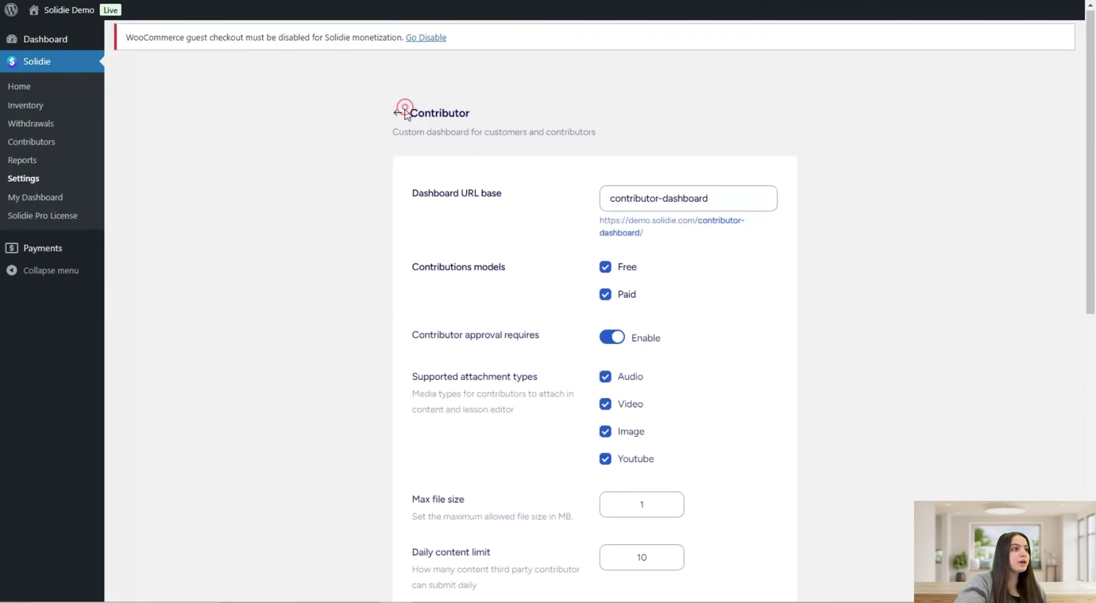
left_click(501, 251)
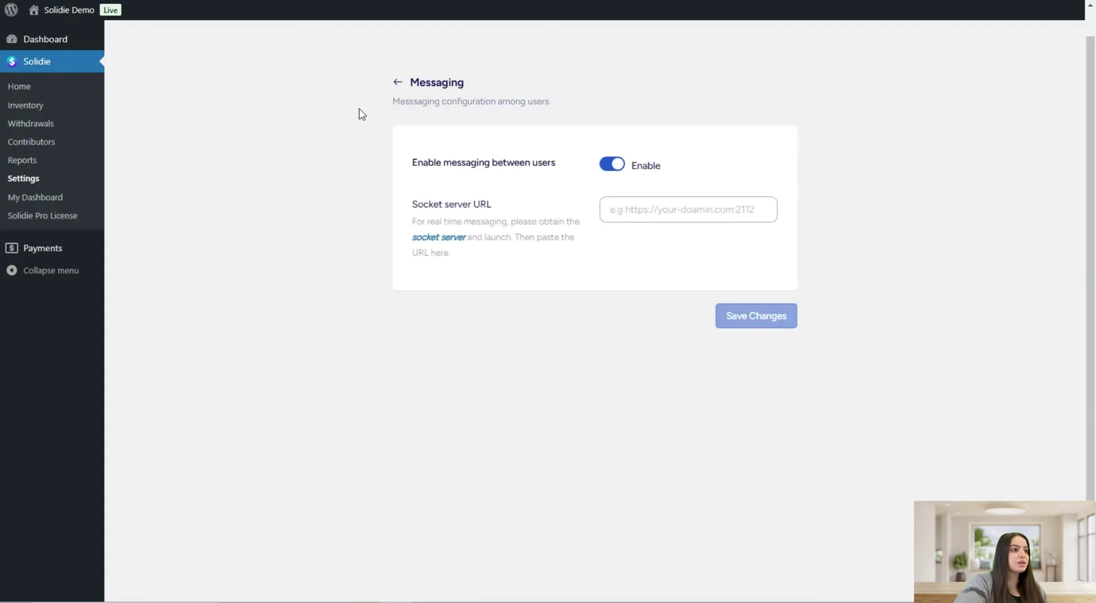
left_click(404, 85)
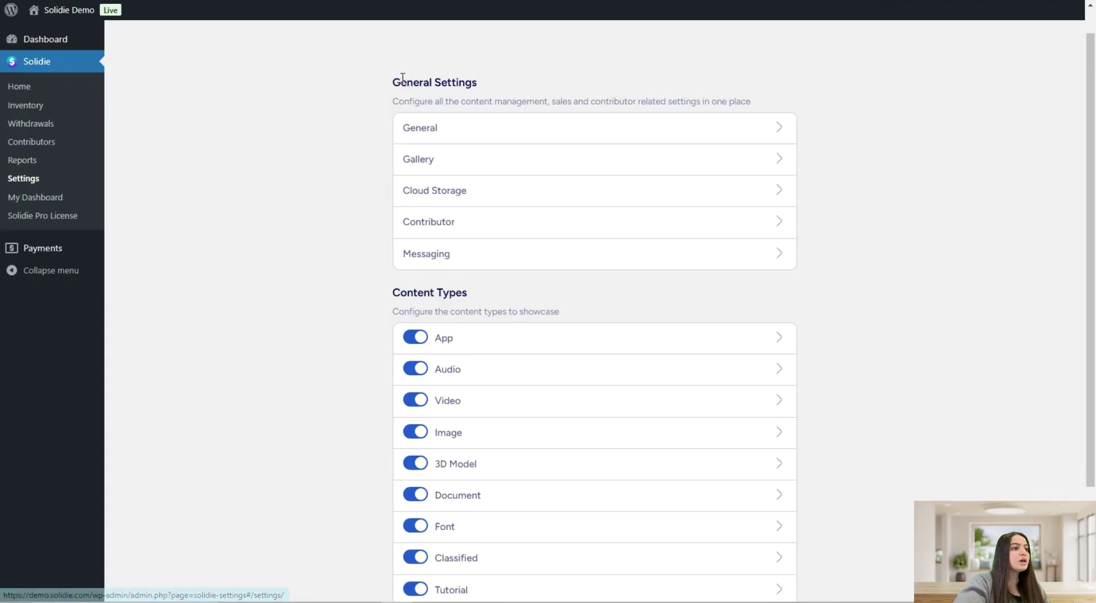
scroll(616, 291, "down", 1)
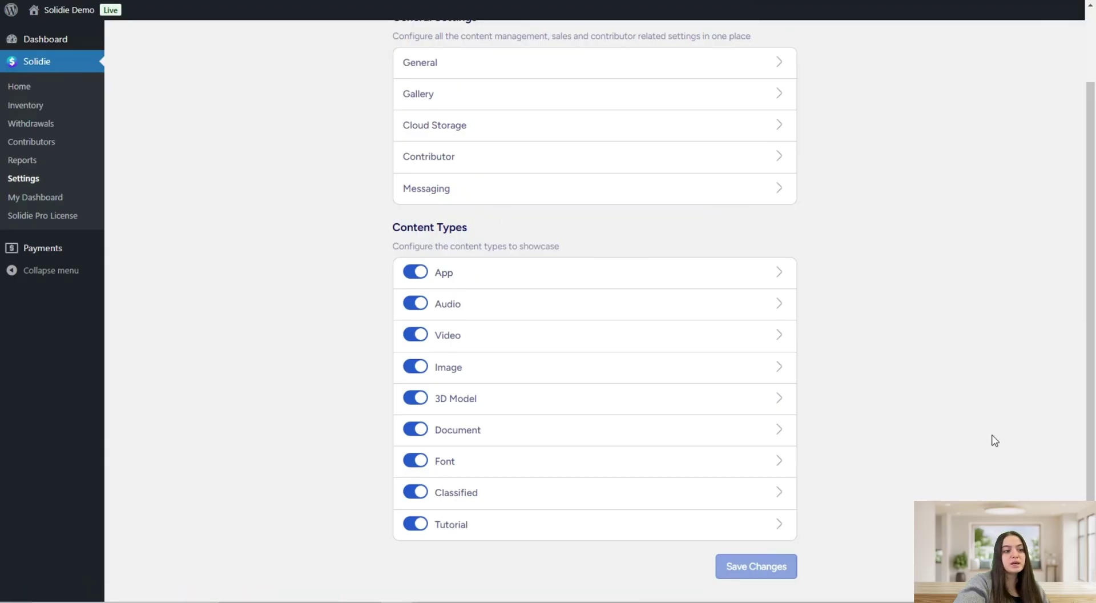
scroll(995, 426, "up", 2)
scroll(577, 382, "down", 1)
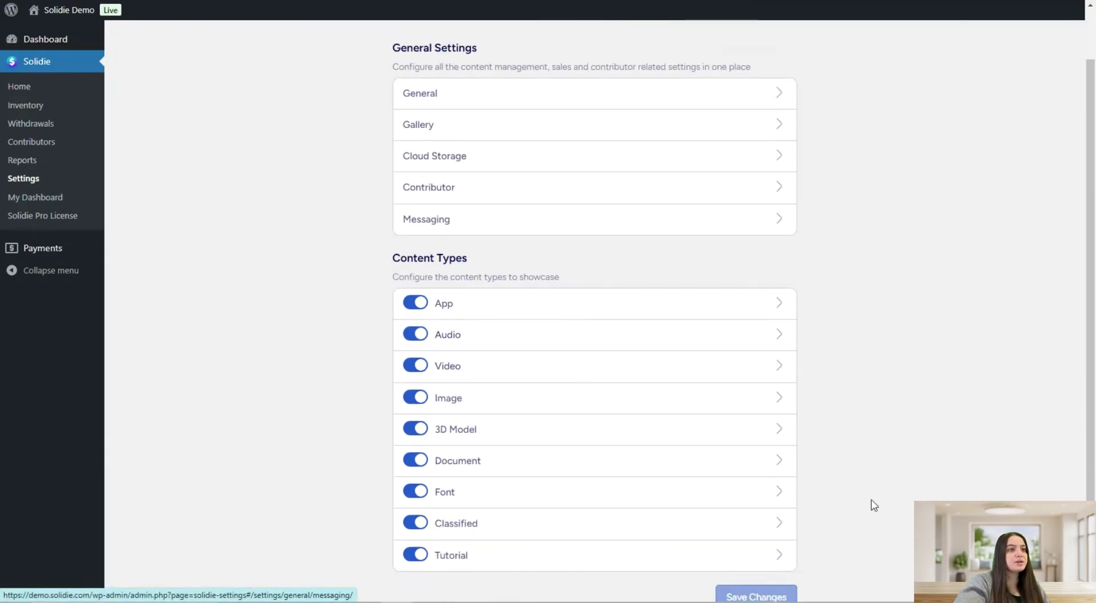
scroll(705, 404, "down", 1)
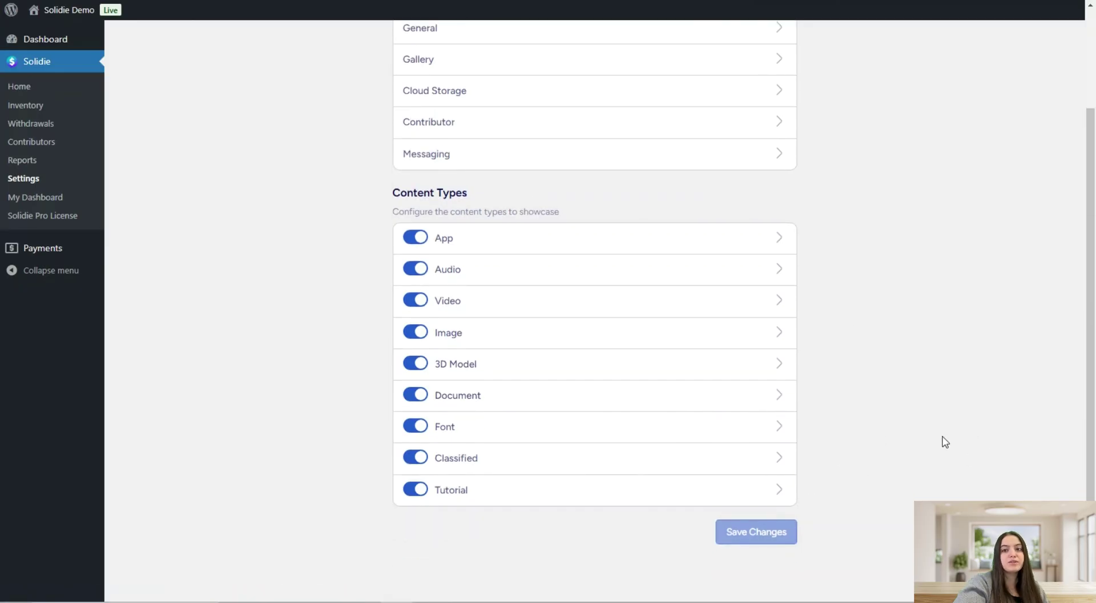
scroll(936, 452, "down", 1)
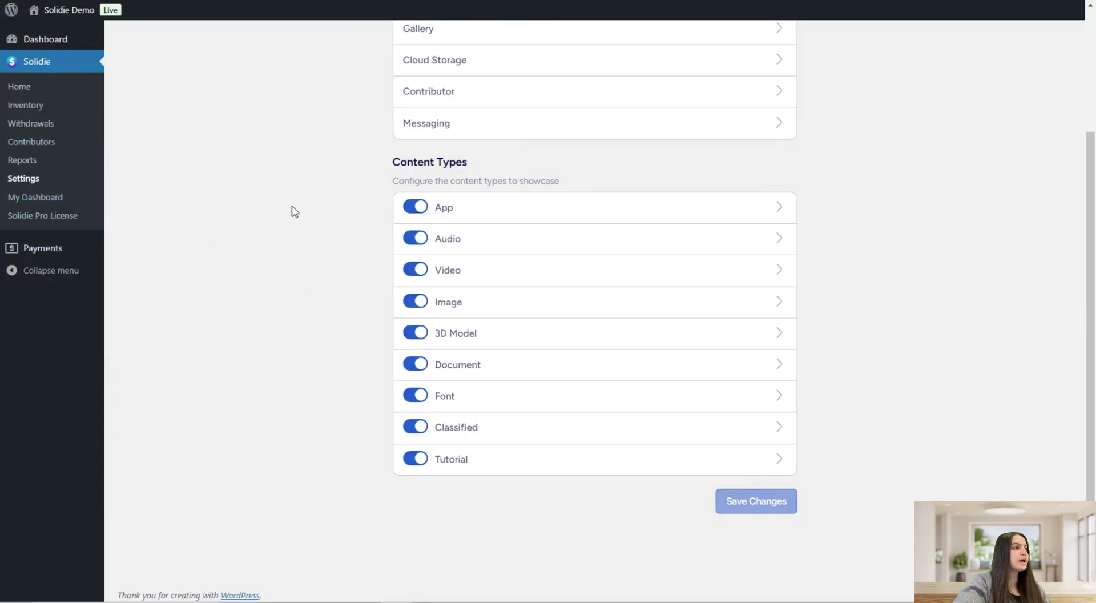
Go to the Solidie Pro License page from the sidebar.
left_click(61, 215)
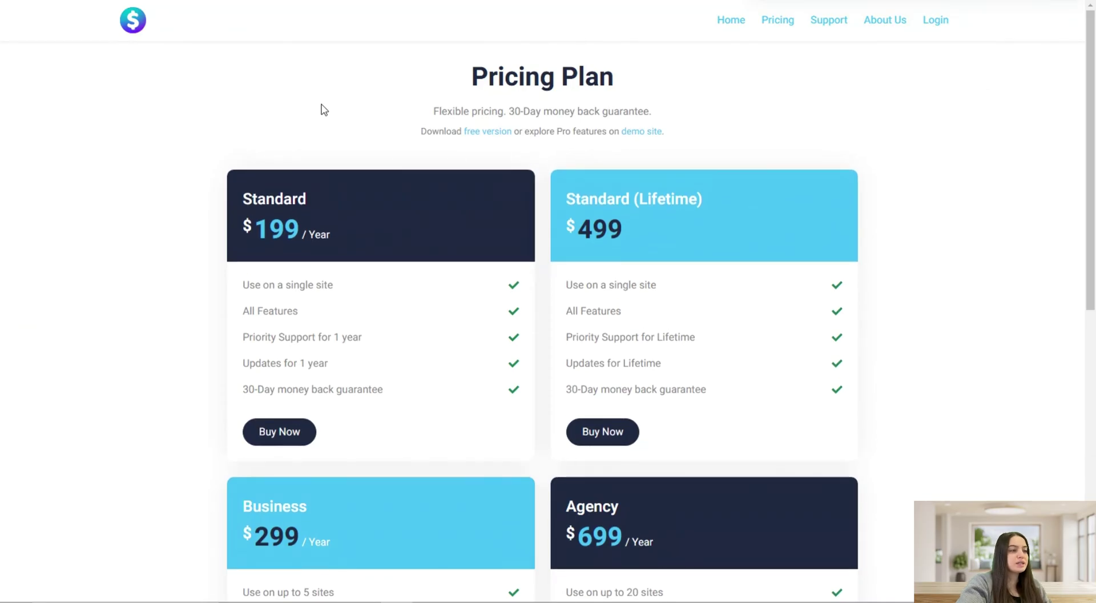
scroll(692, 171, "down", 7)
scroll(724, 306, "up", 3)
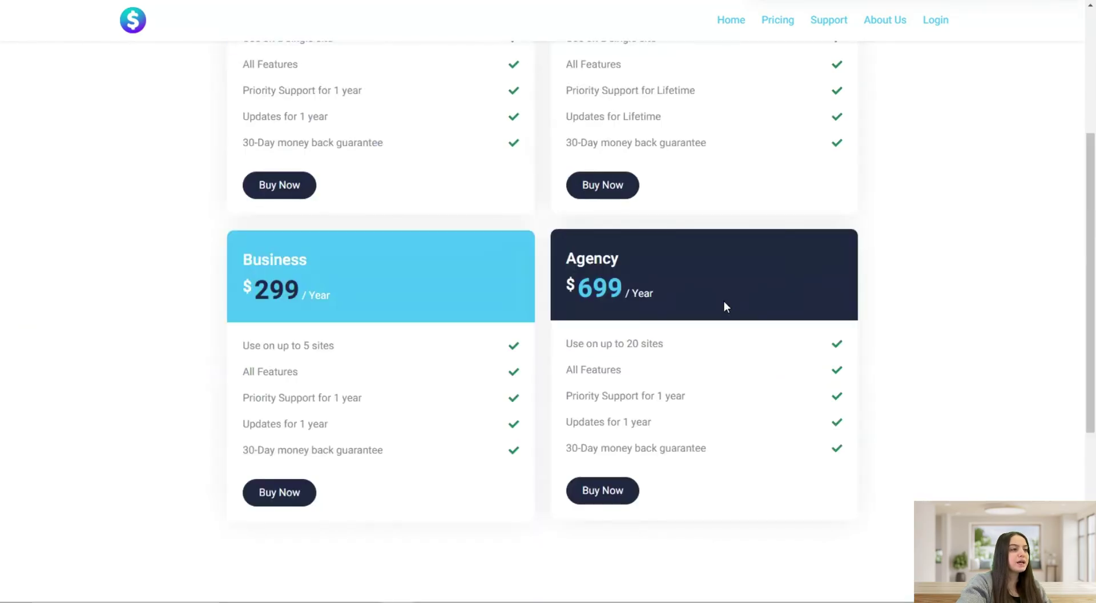
scroll(647, 340, "up", 3)
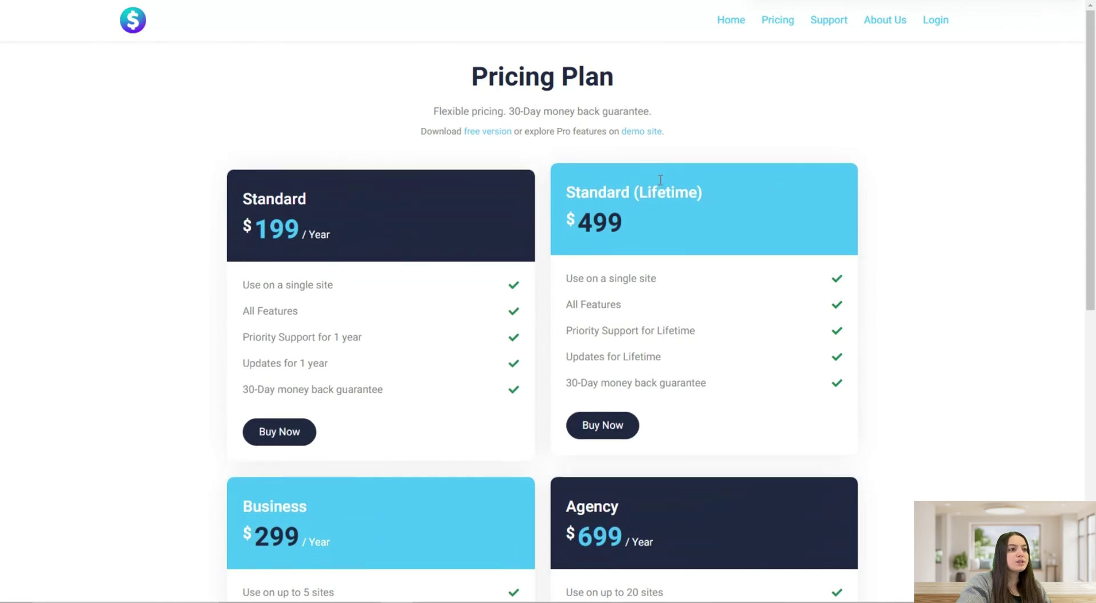
scroll(772, 197, "down", 2)
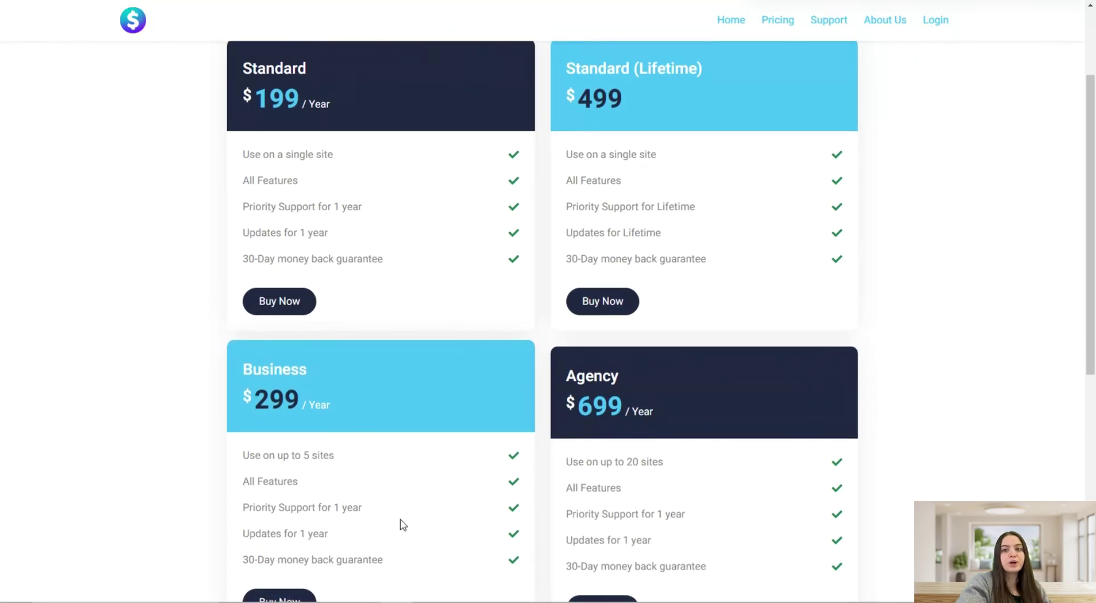
scroll(422, 428, "down", 1)
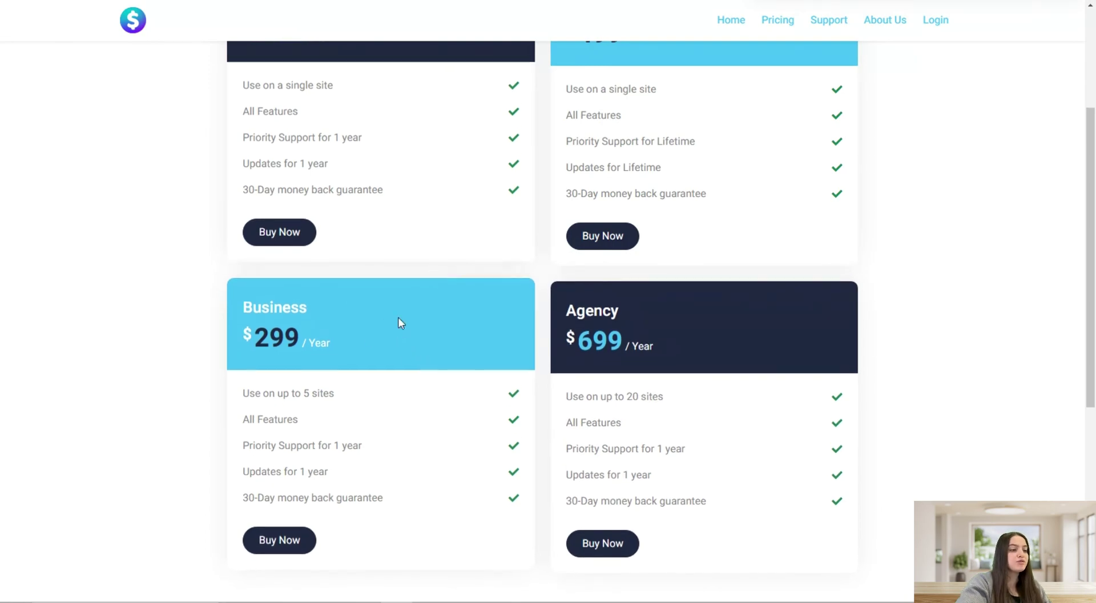
scroll(551, 313, "down", 2)
scroll(551, 313, "up", 5)
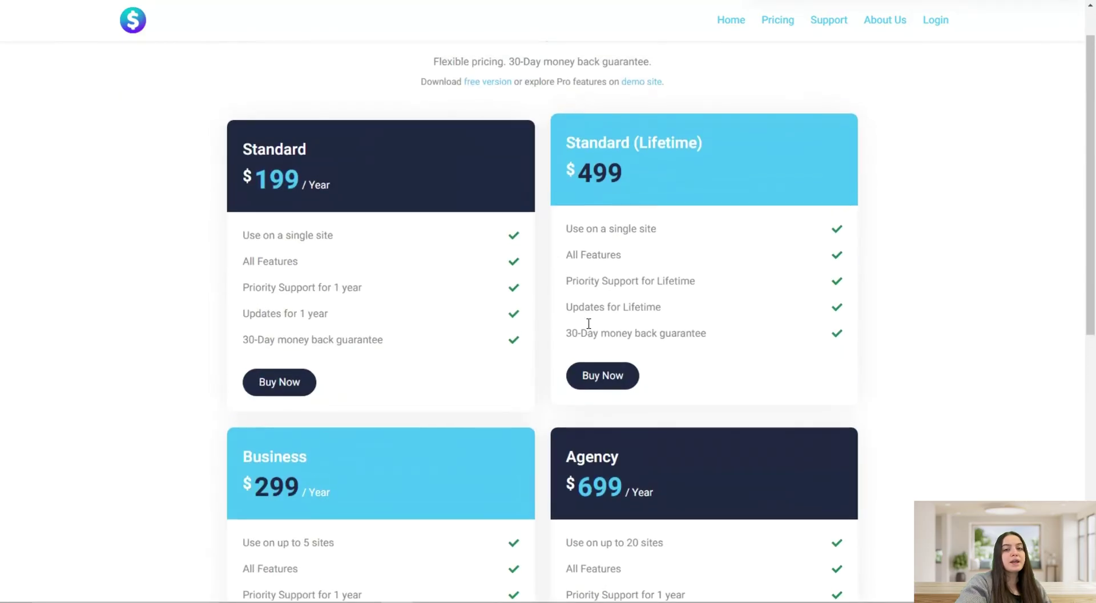
scroll(580, 326, "down", 1)
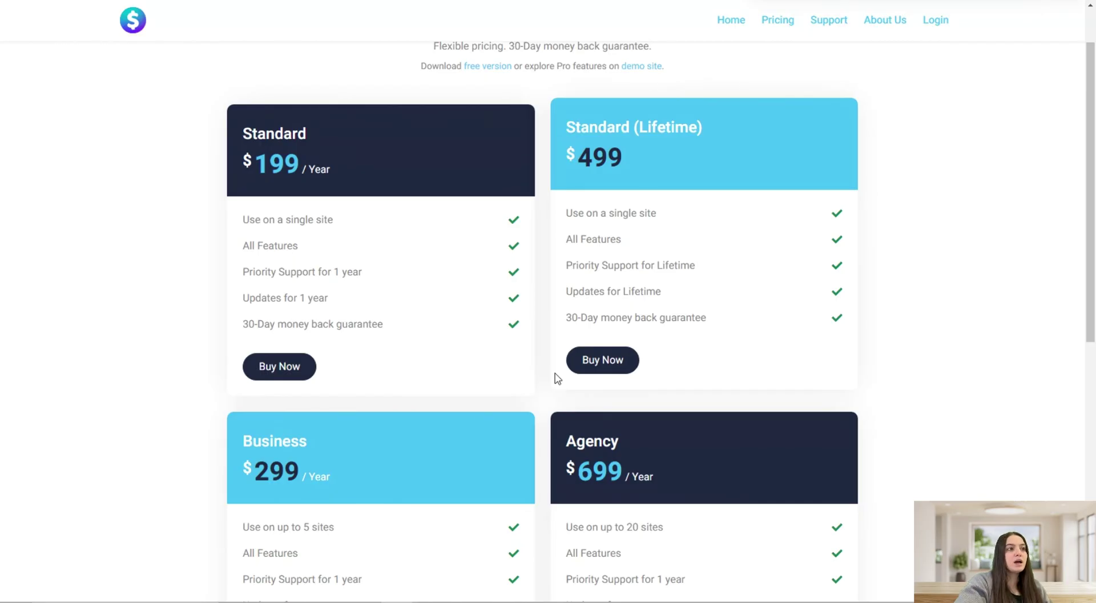
scroll(554, 371, "down", 1)
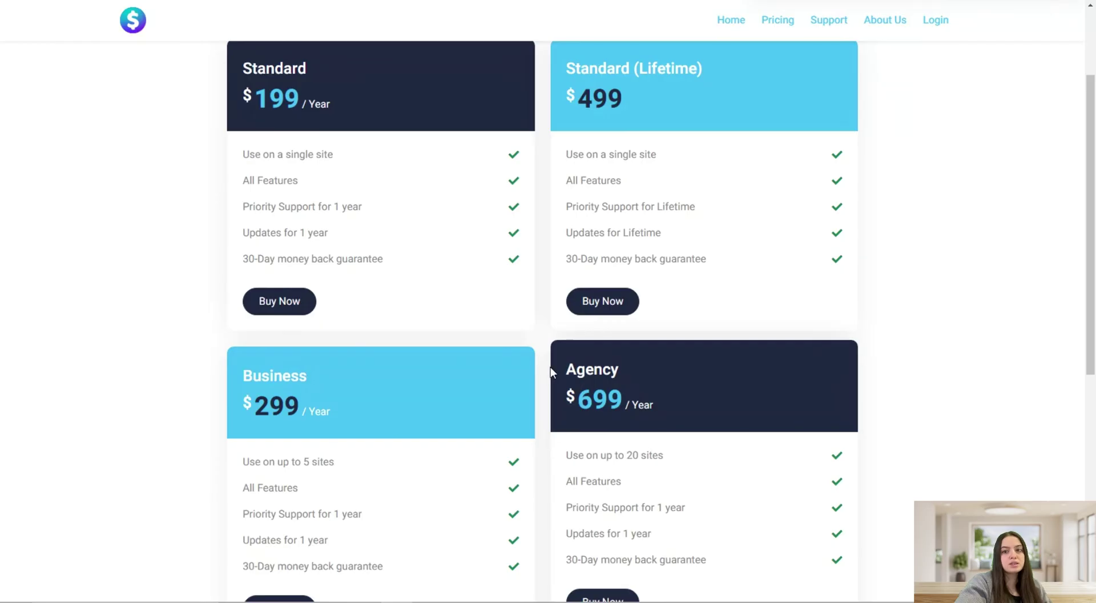
scroll(657, 383, "up", 1)
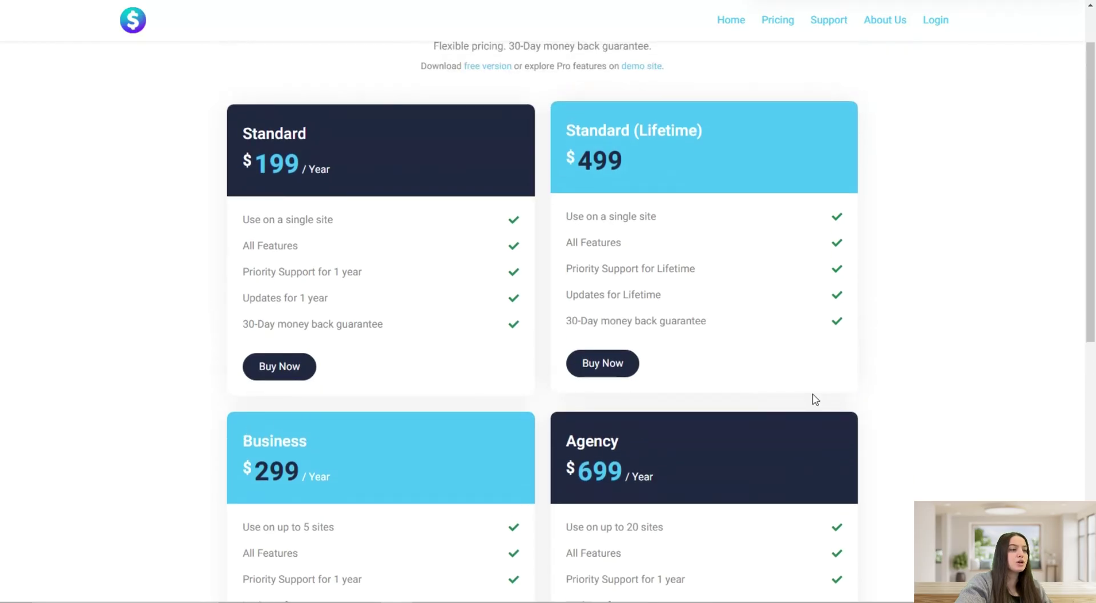
scroll(834, 374, "down", 1)
scroll(971, 314, "up", 1)
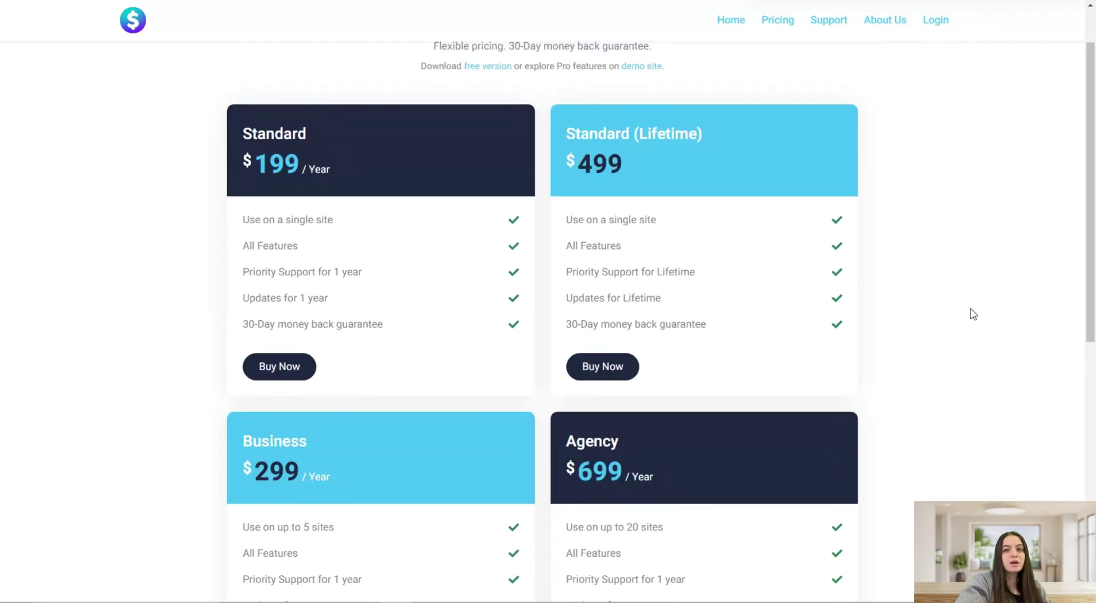
scroll(972, 313, "down", 3)
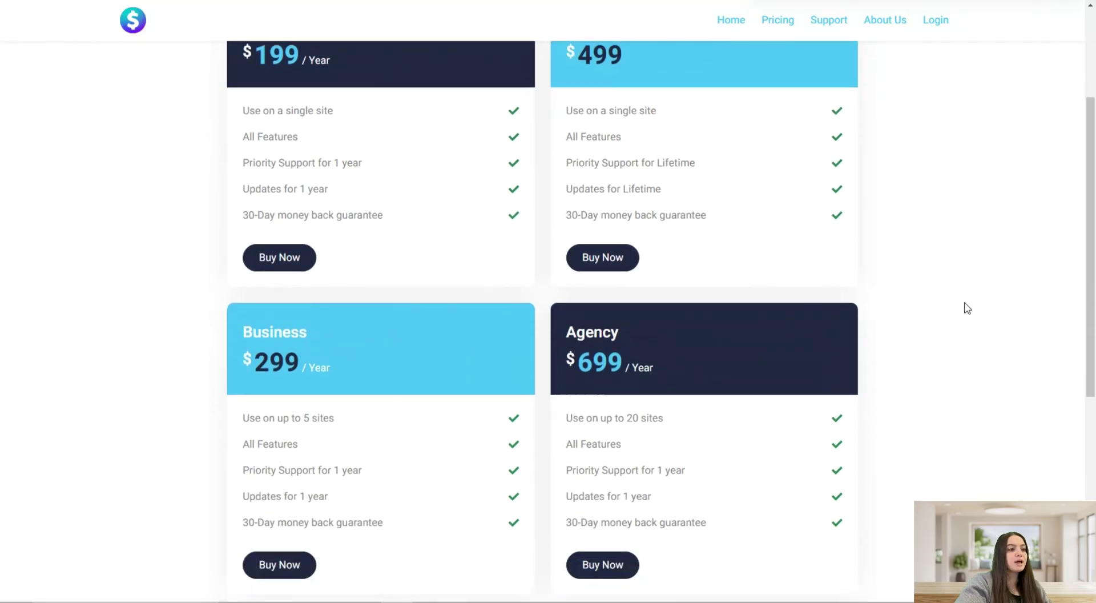